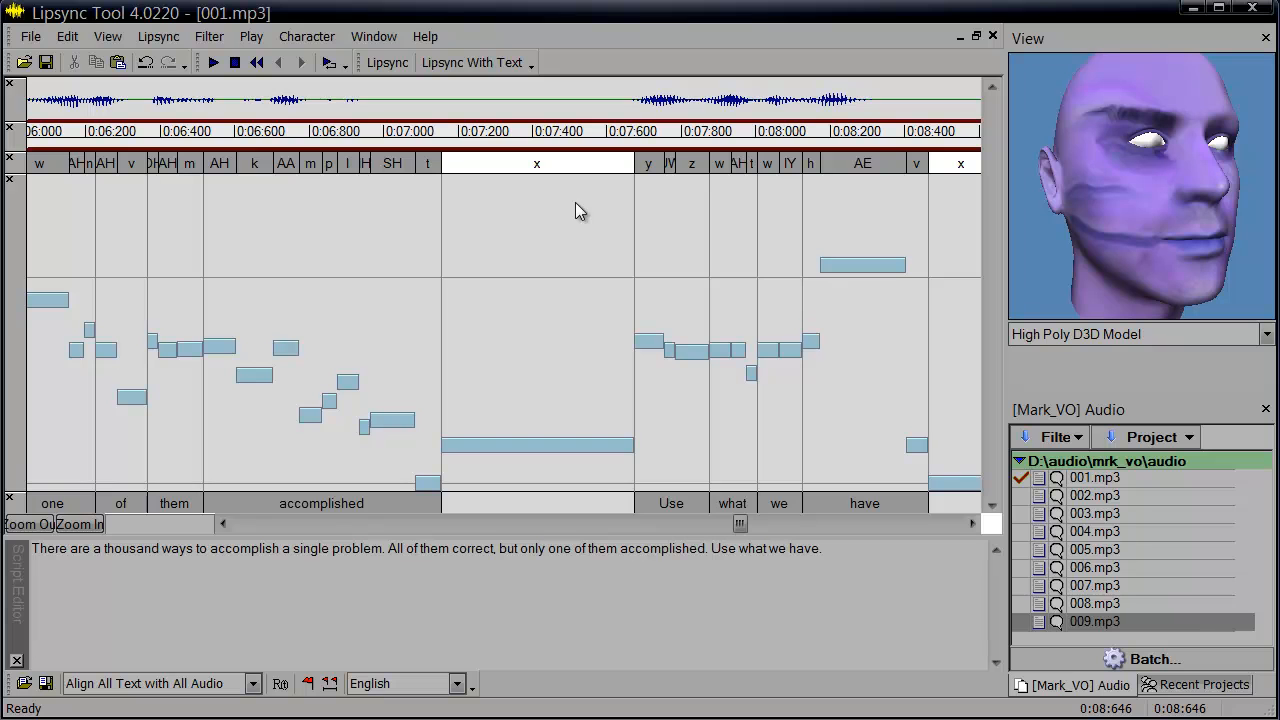
Select the phoneme keys under the words 'Use what' and raise them higher in the curve area.
drag(606, 270, 751, 309)
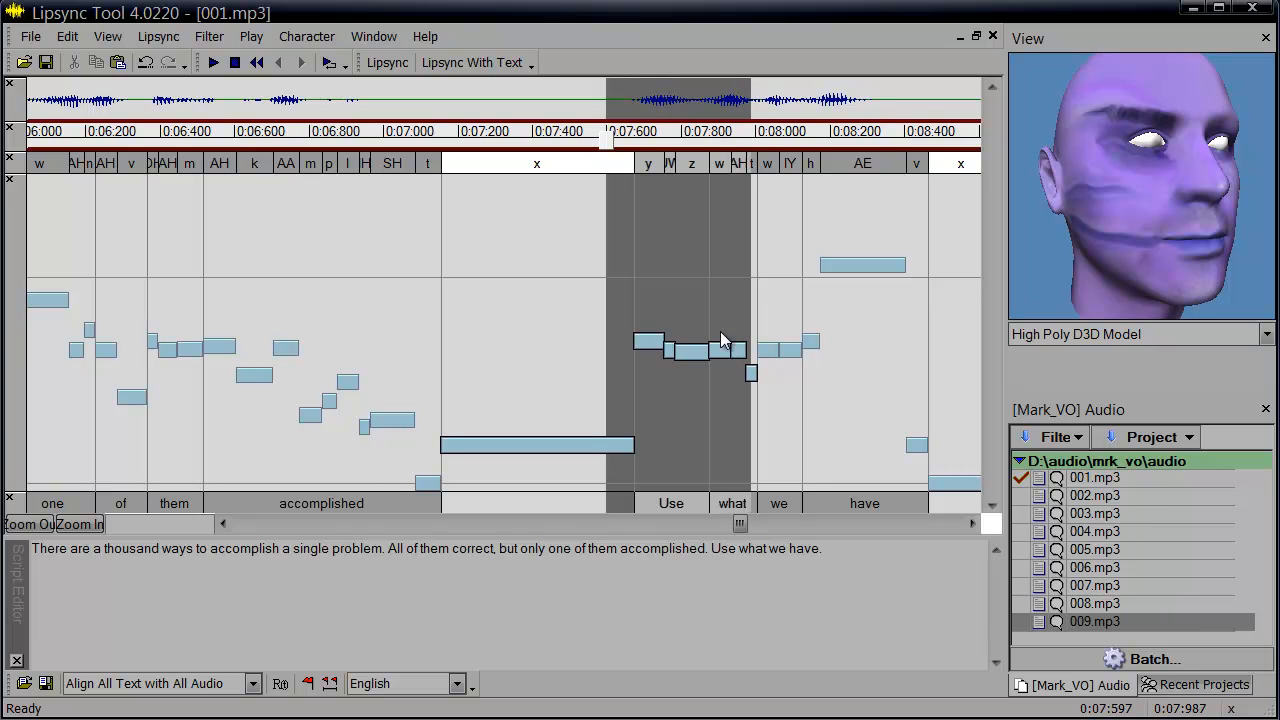
drag(700, 352, 700, 290)
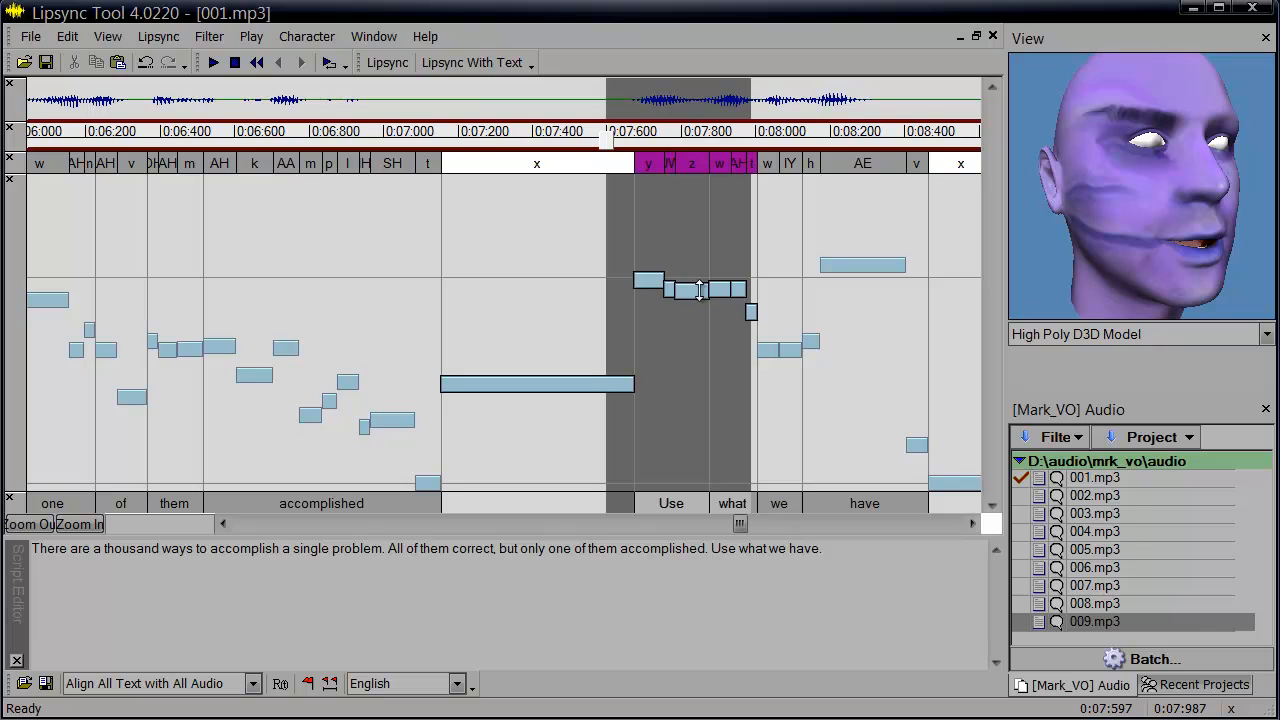
Play back the passage from about 0:07:240 to preview the raised keys on the face model.
click(474, 136)
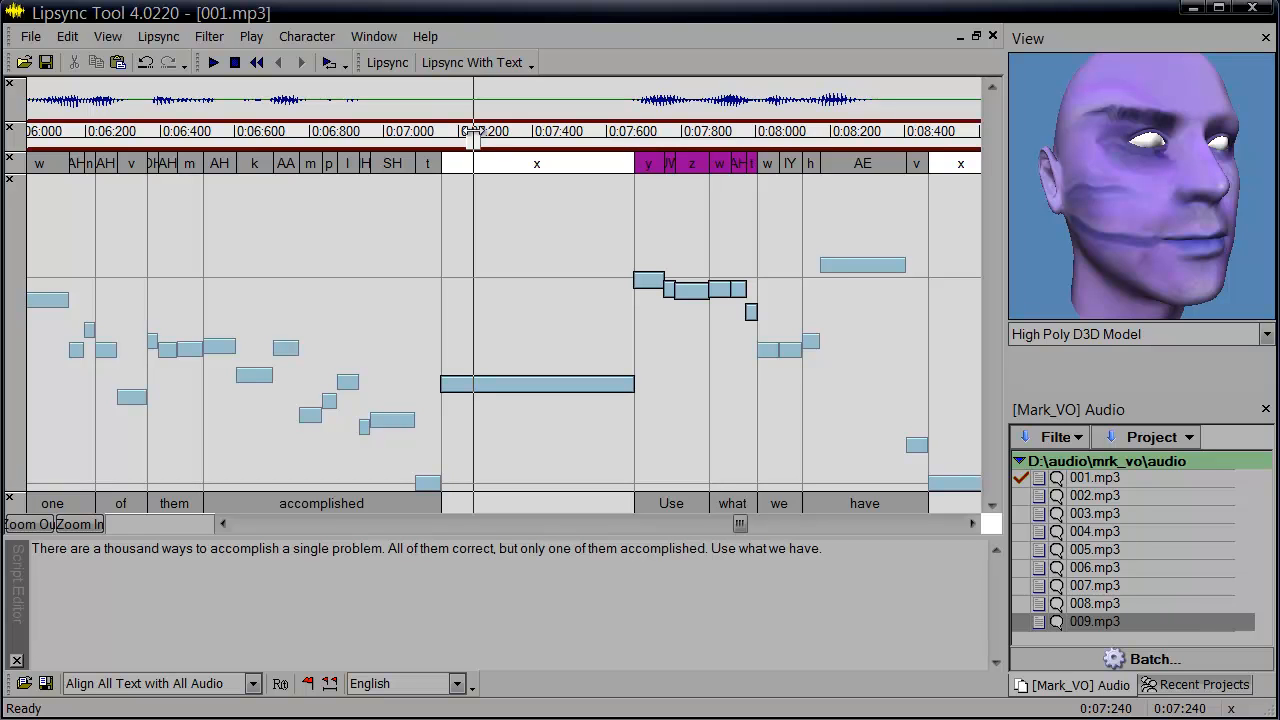
key(space)
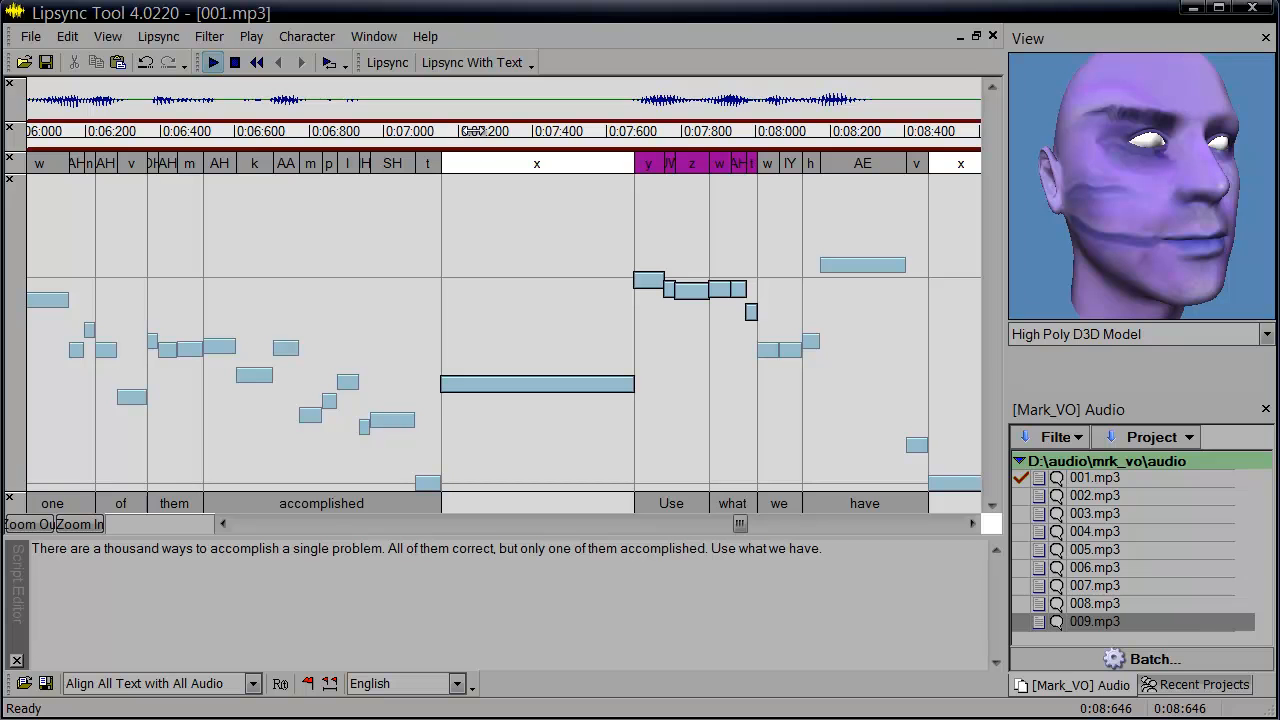
click(478, 138)
key(space)
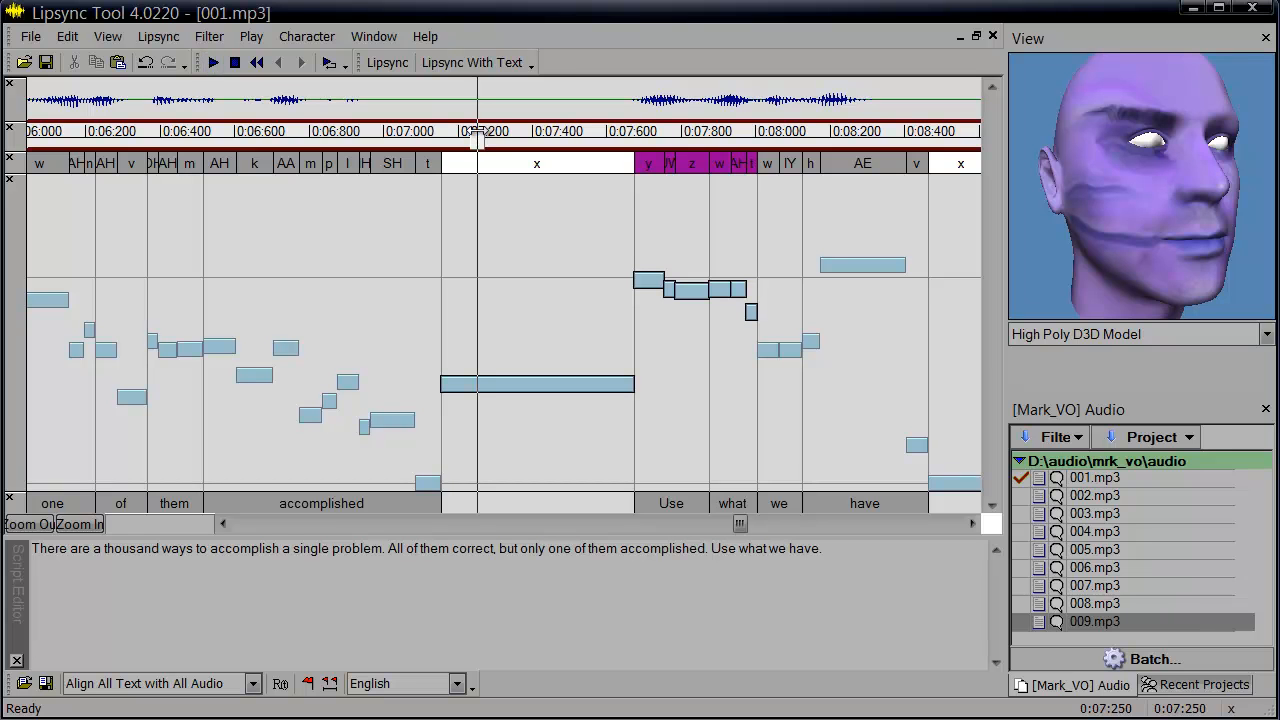
key(space)
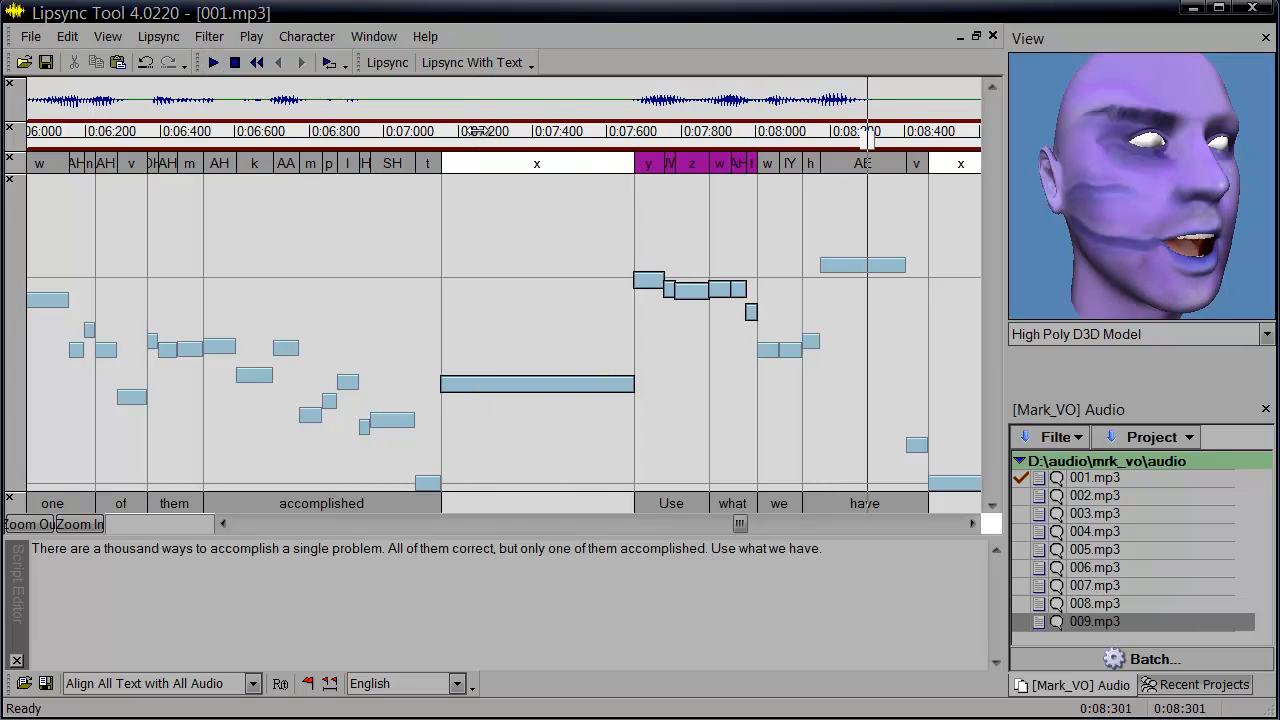
Compare the passage with and without the raised keys by undoing, replaying and redoing the change.
key(ctrl+z)
click(478, 138)
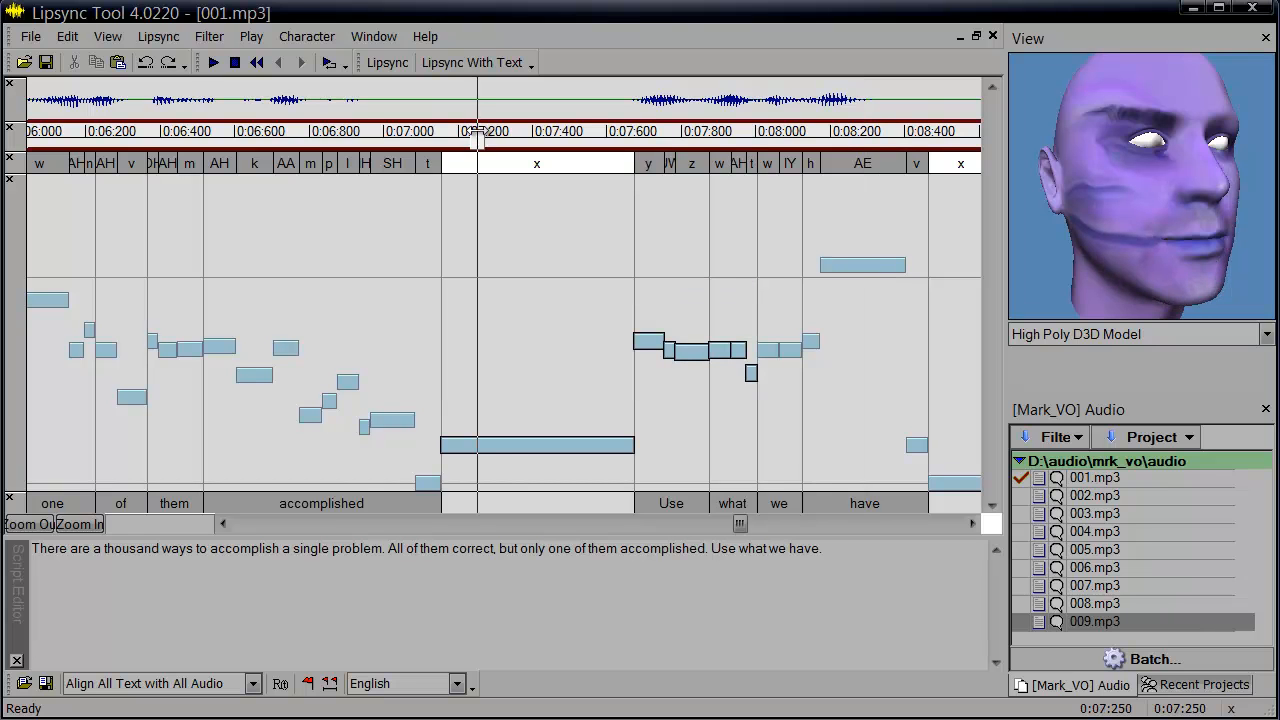
key(space)
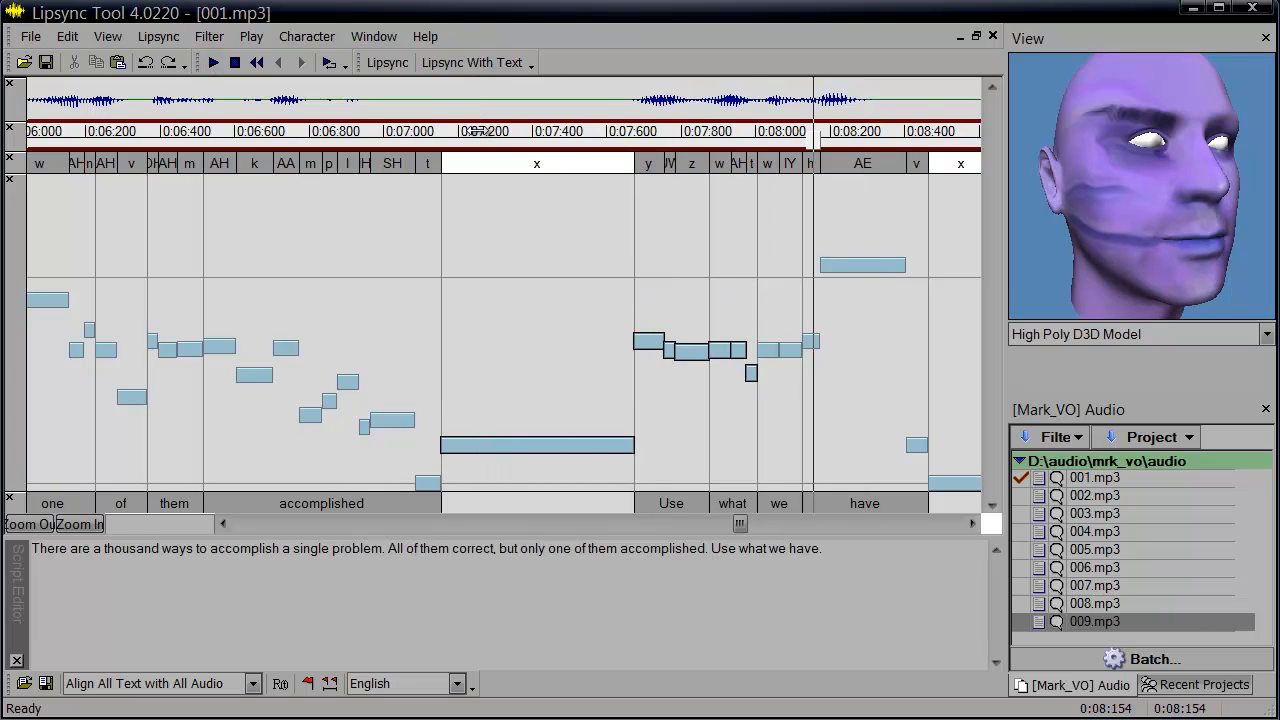
key(ctrl+y)
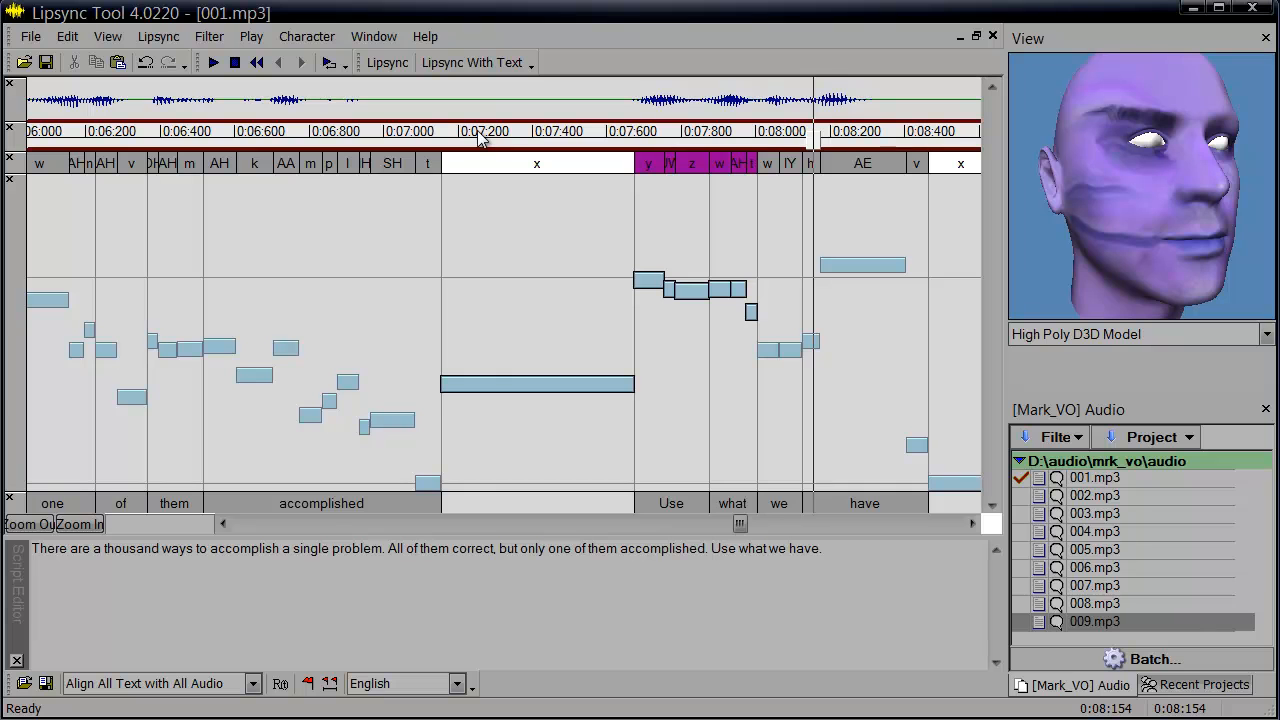
click(497, 138)
key(space)
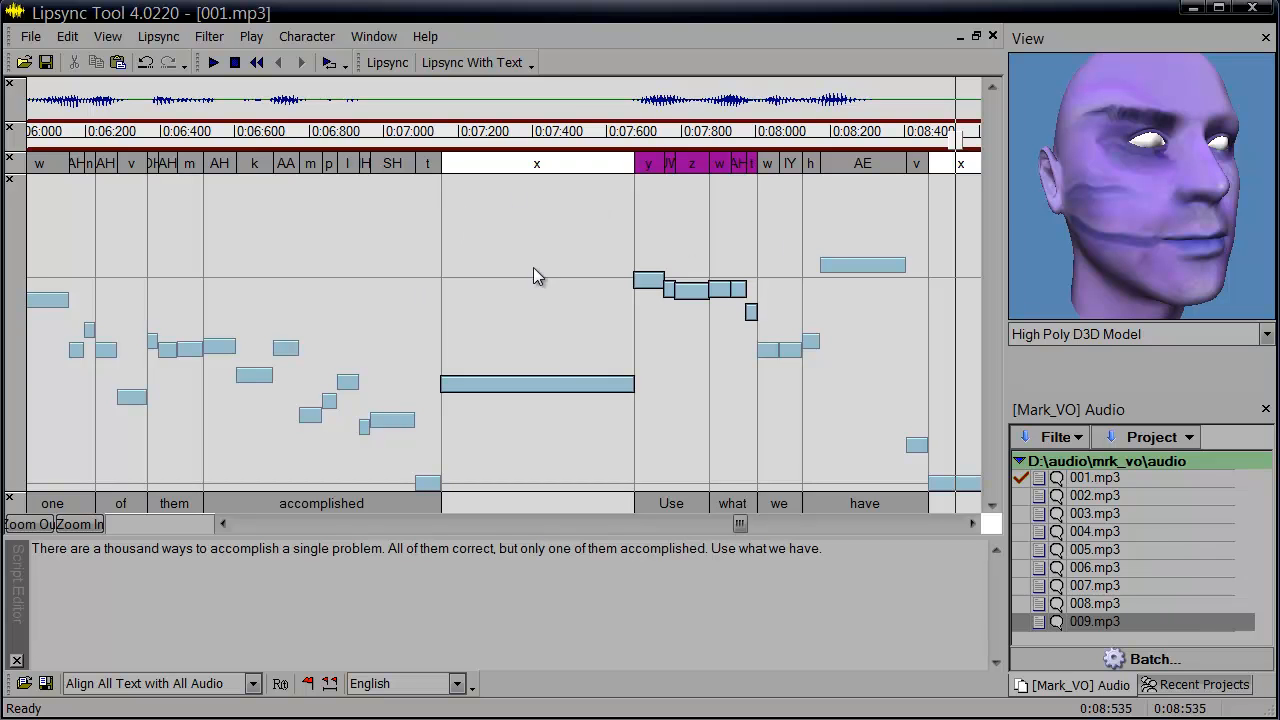
Lower the AE phoneme key of the word 'have' toward the middle of the curve area.
click(563, 112)
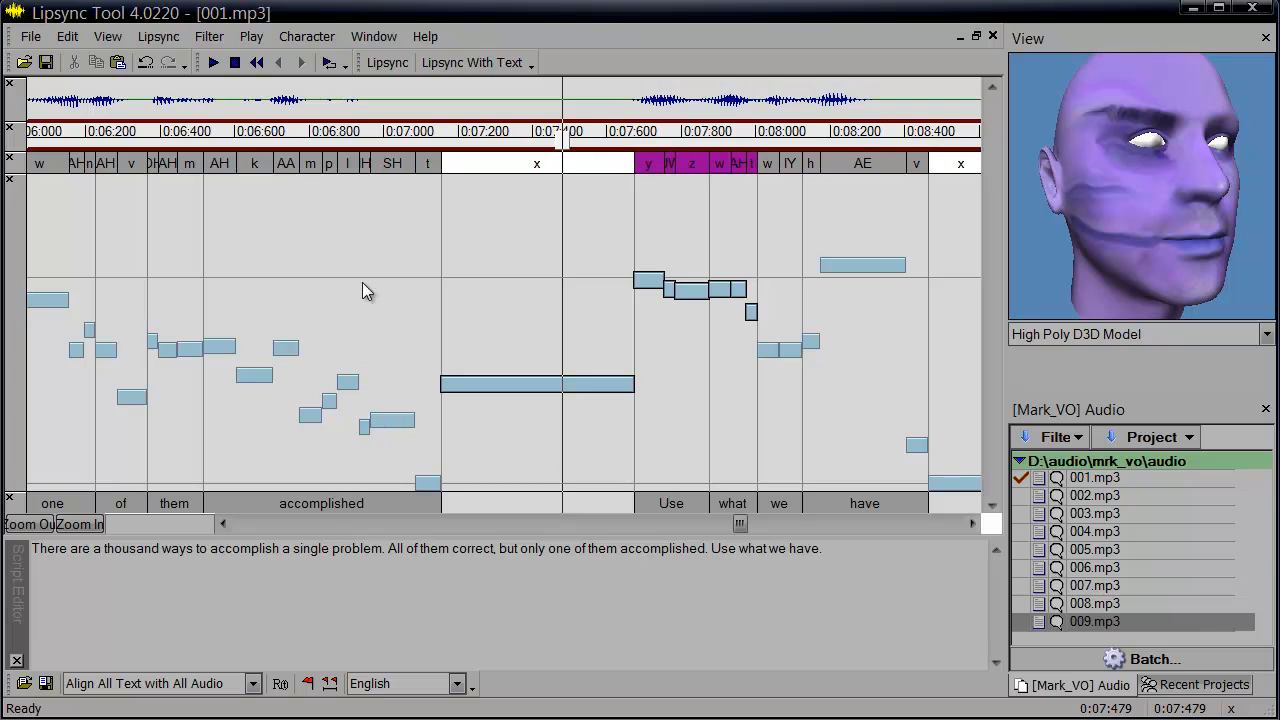
click(845, 265)
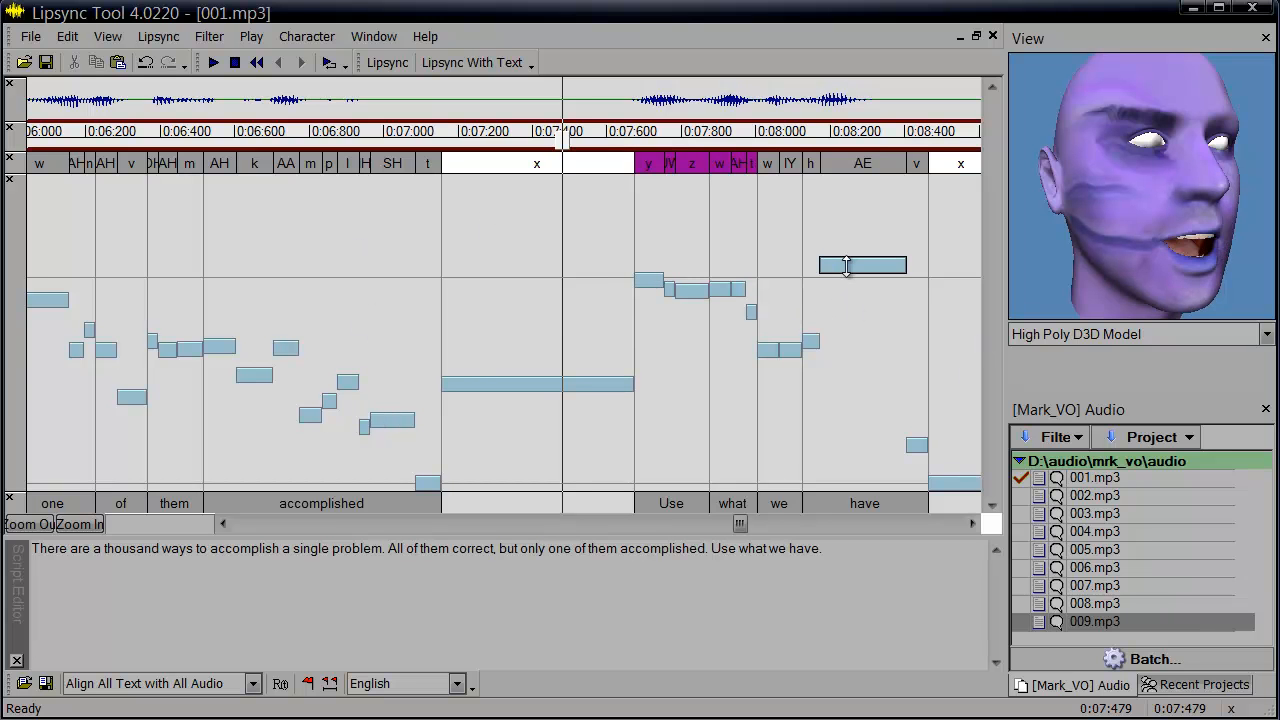
drag(852, 265, 860, 391)
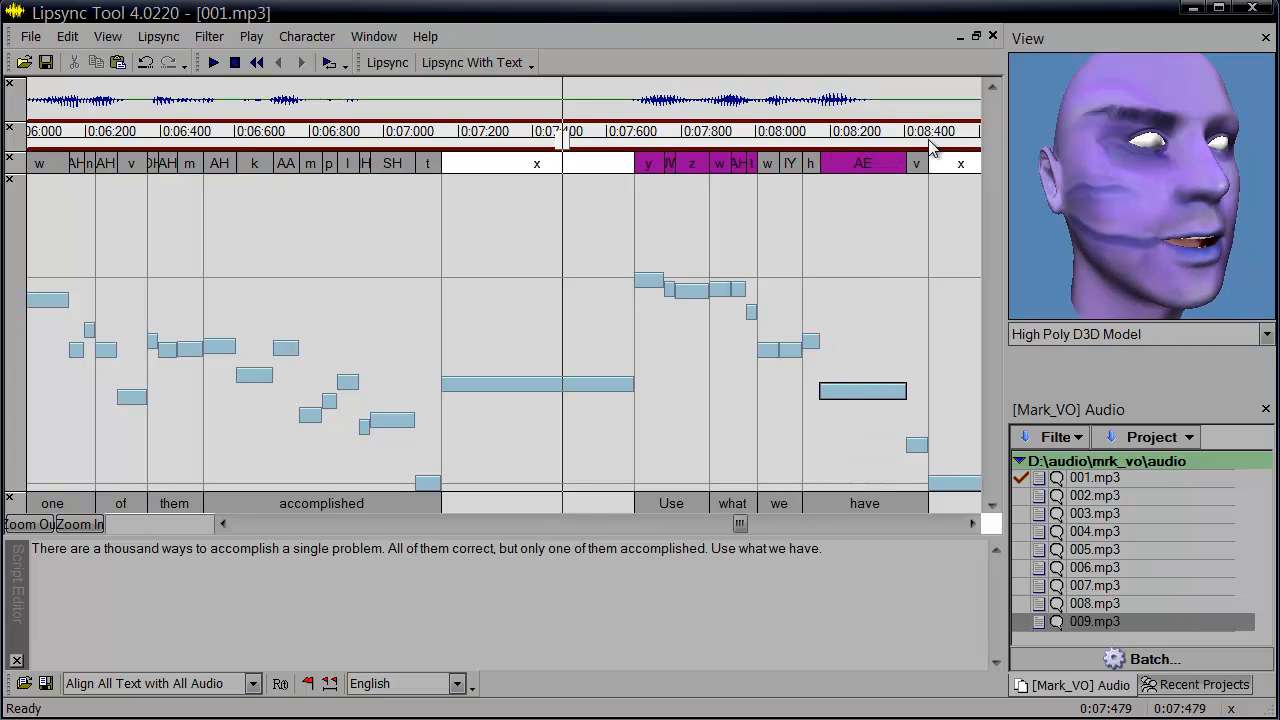
Scrub the timeline across 'Use what we have' to preview the mouth motion.
click(800, 128)
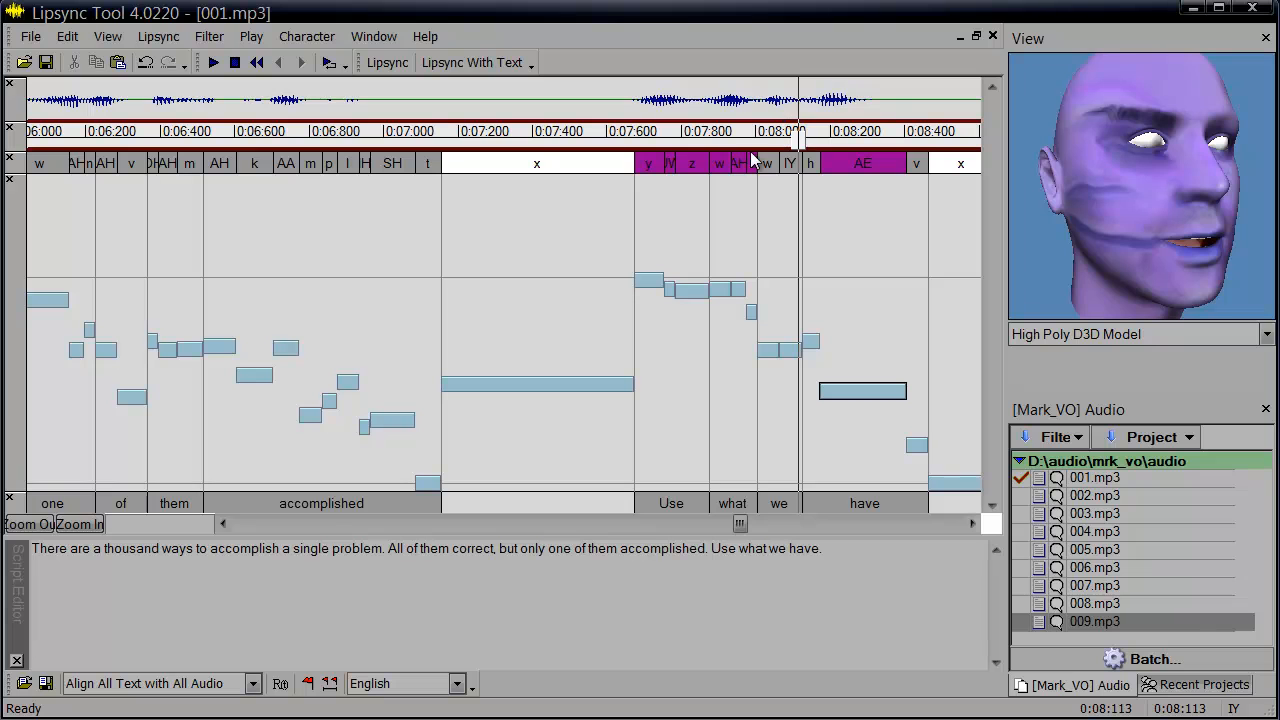
drag(538, 139, 803, 198)
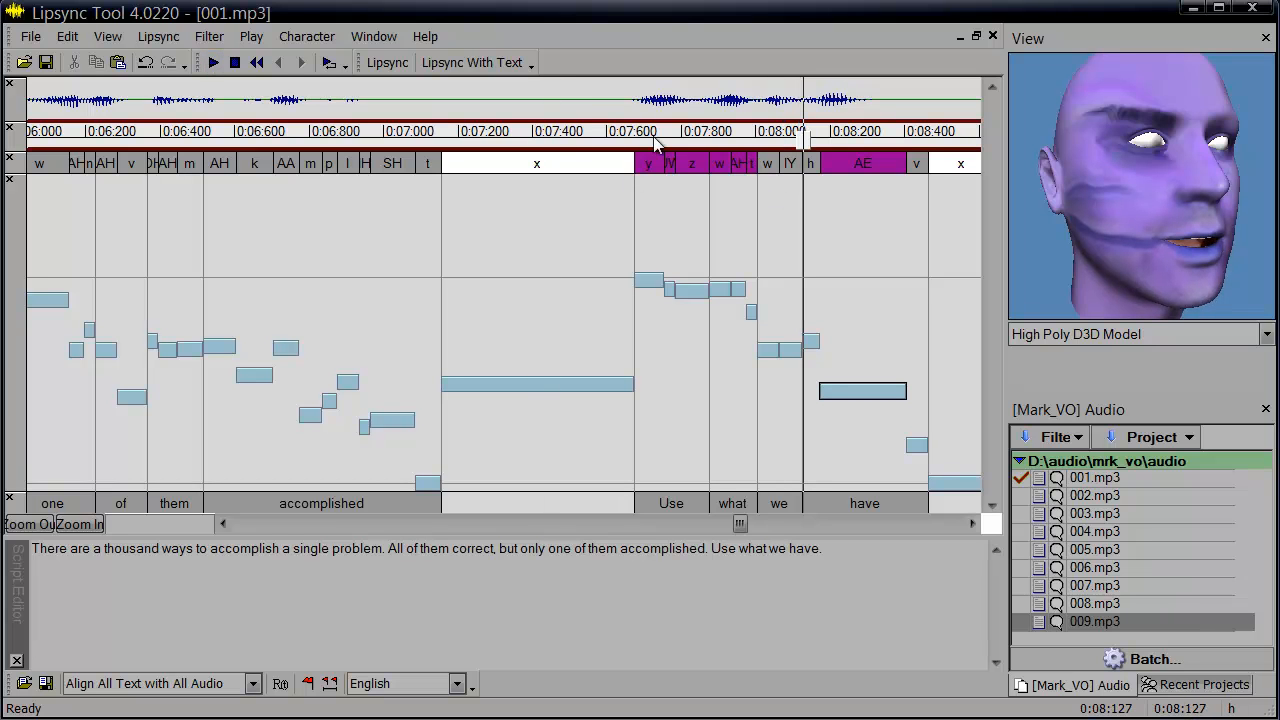
click(584, 107)
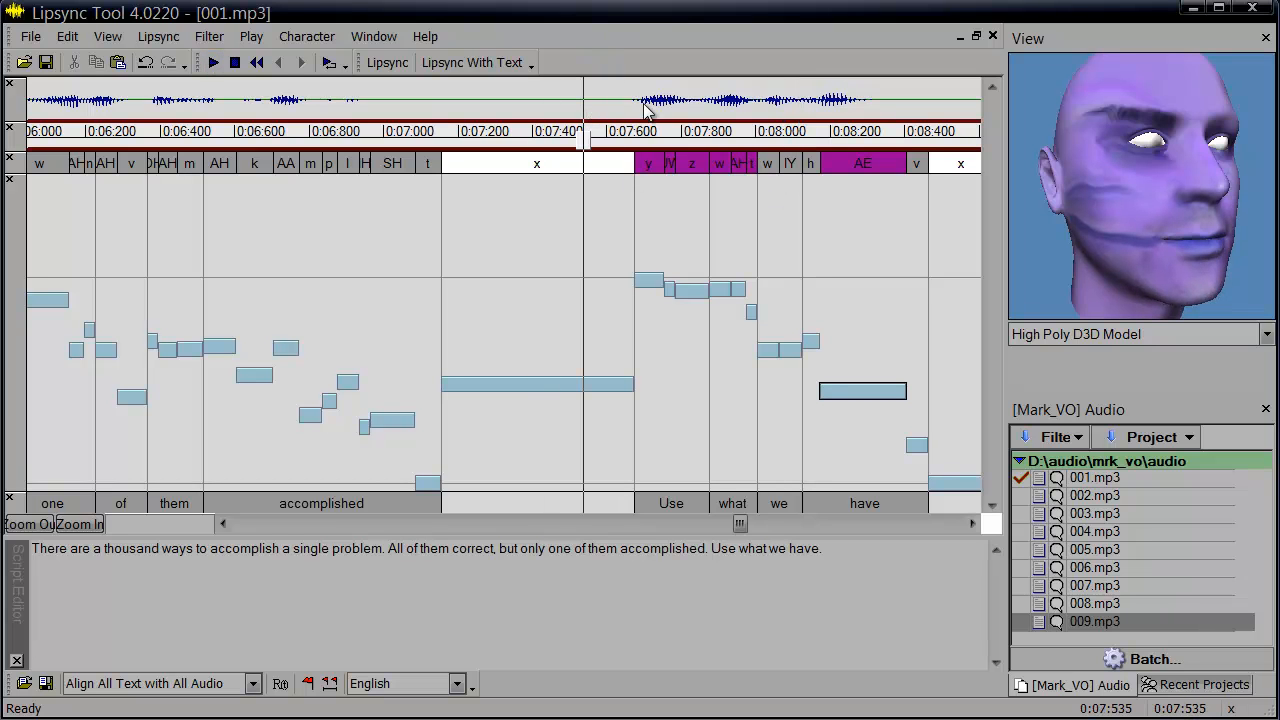
drag(585, 138, 666, 134)
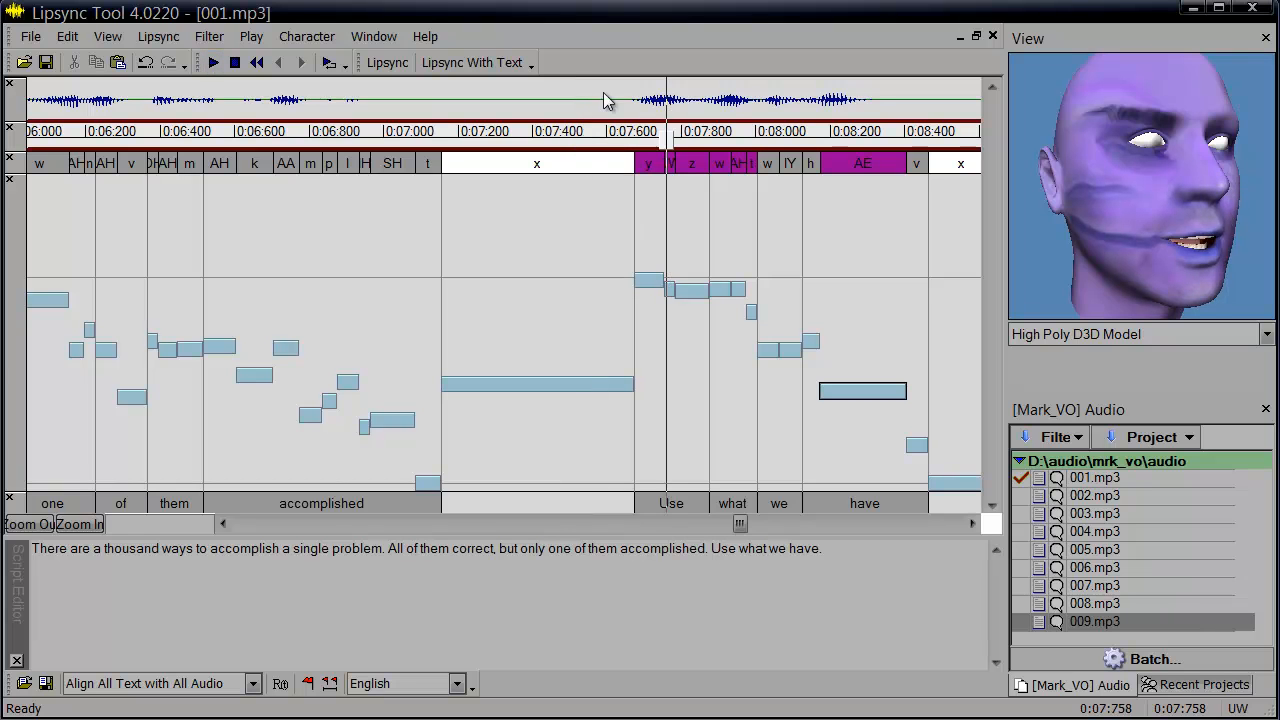
click(581, 94)
drag(862, 107, 617, 98)
click(537, 94)
drag(497, 190, 887, 294)
click(396, 244)
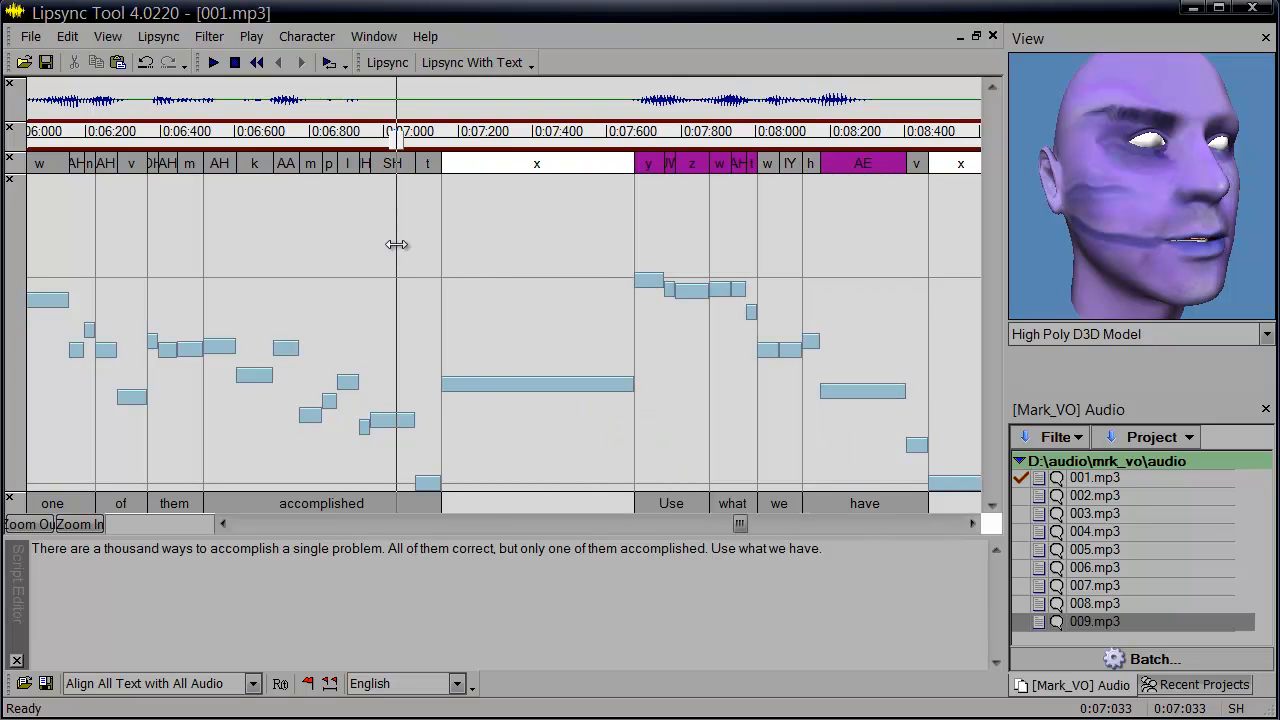
Select the phoneme keys of 'single problem' and play that passage back from about 0:03:000.
drag(504, 384, 508, 420)
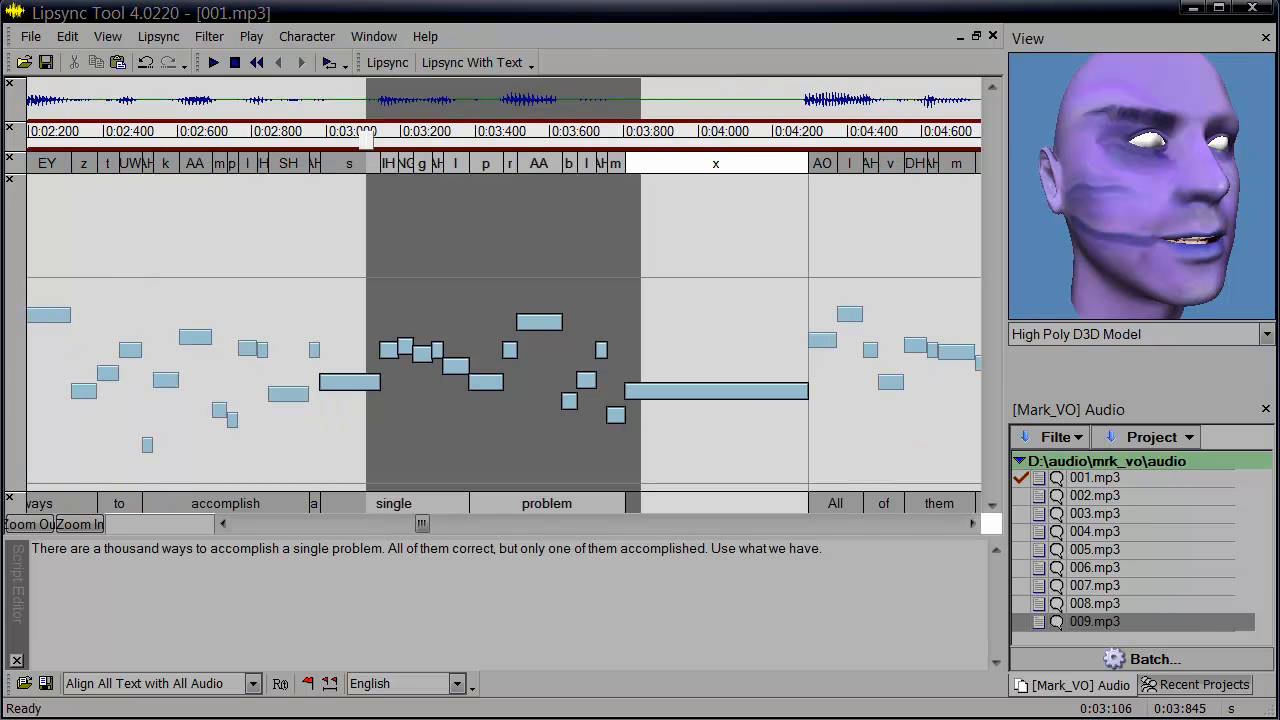
click(320, 131)
drag(320, 129, 478, 172)
drag(635, 143, 402, 156)
key(space)
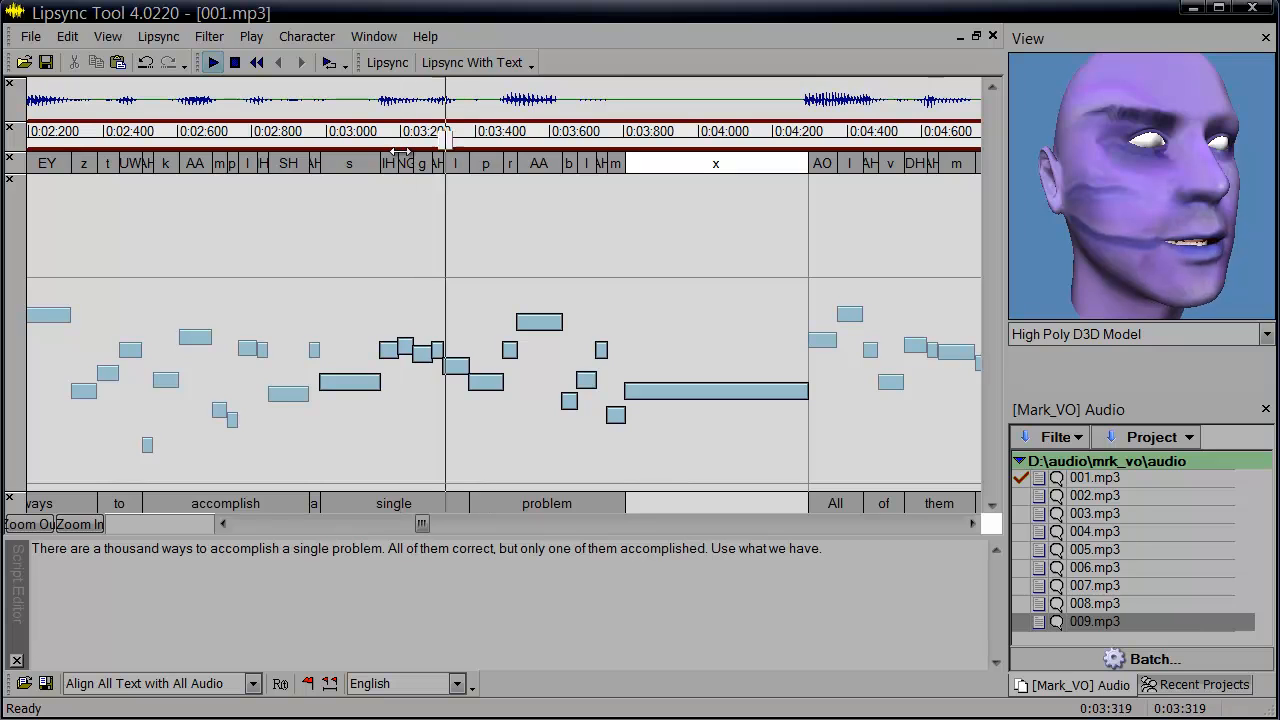
key(space)
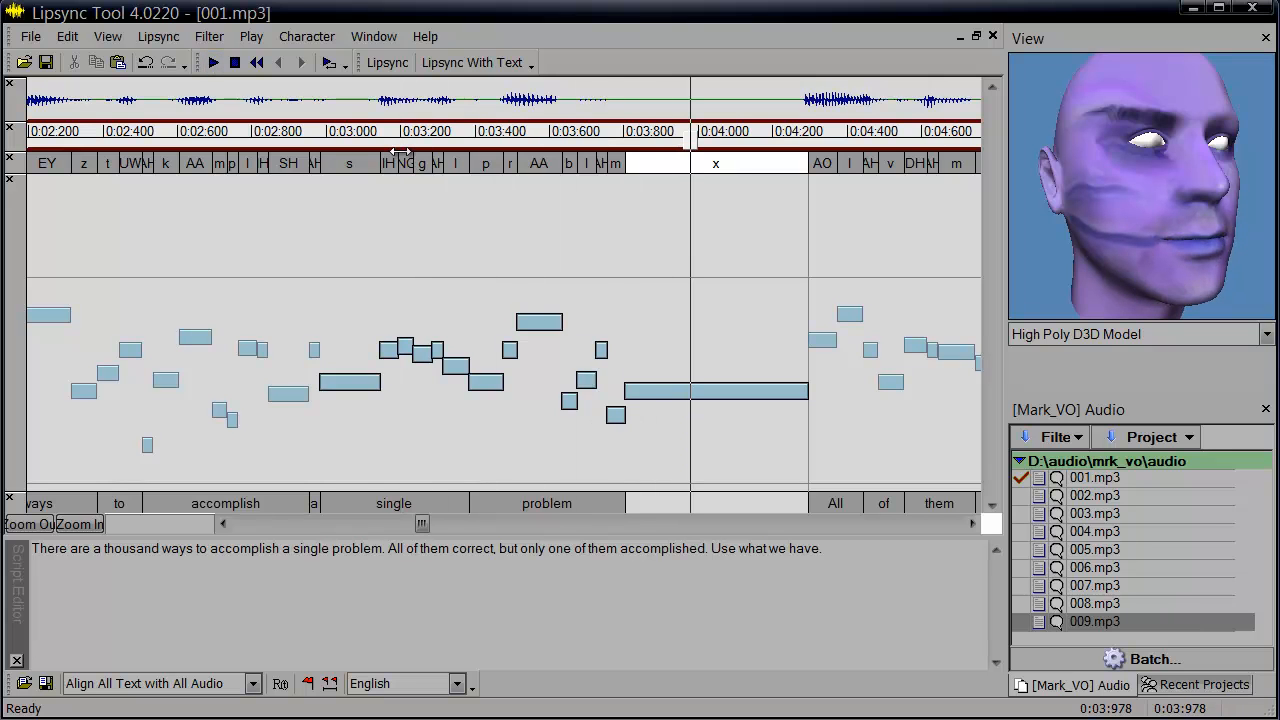
click(368, 138)
key(space)
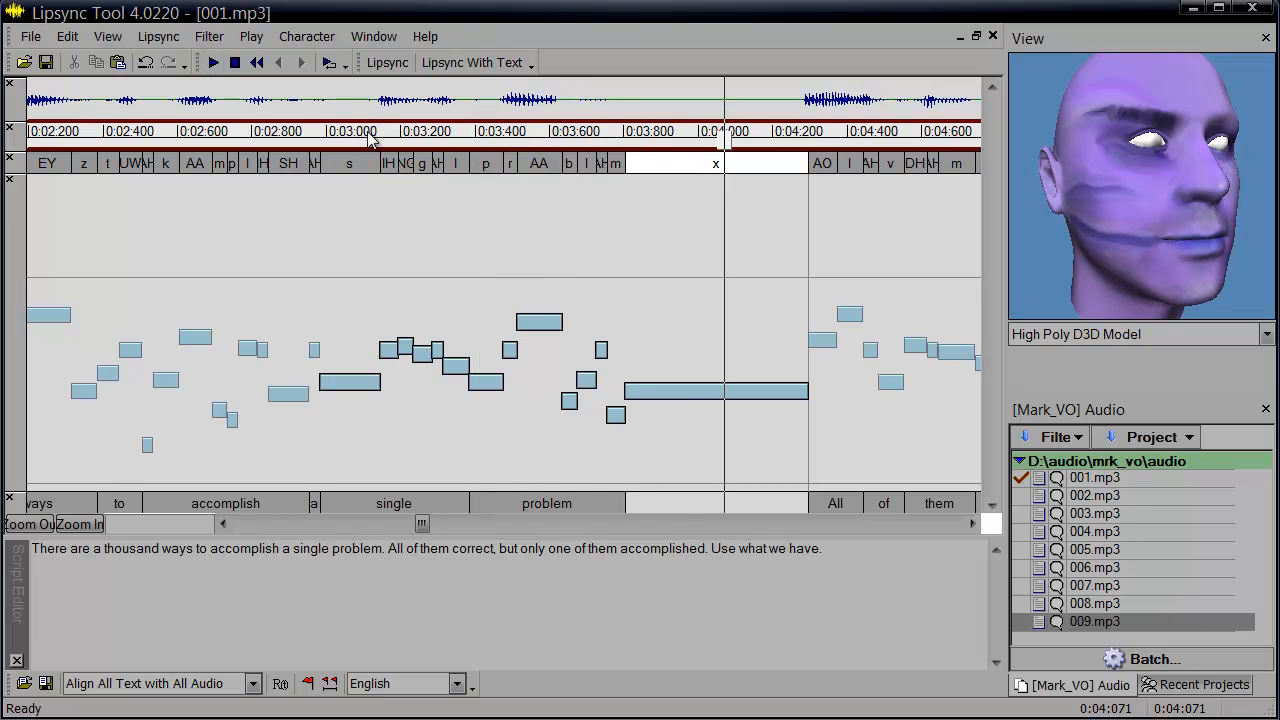
Move the AH key within 'problem' slightly earlier and lower, then play the passage back.
click(638, 220)
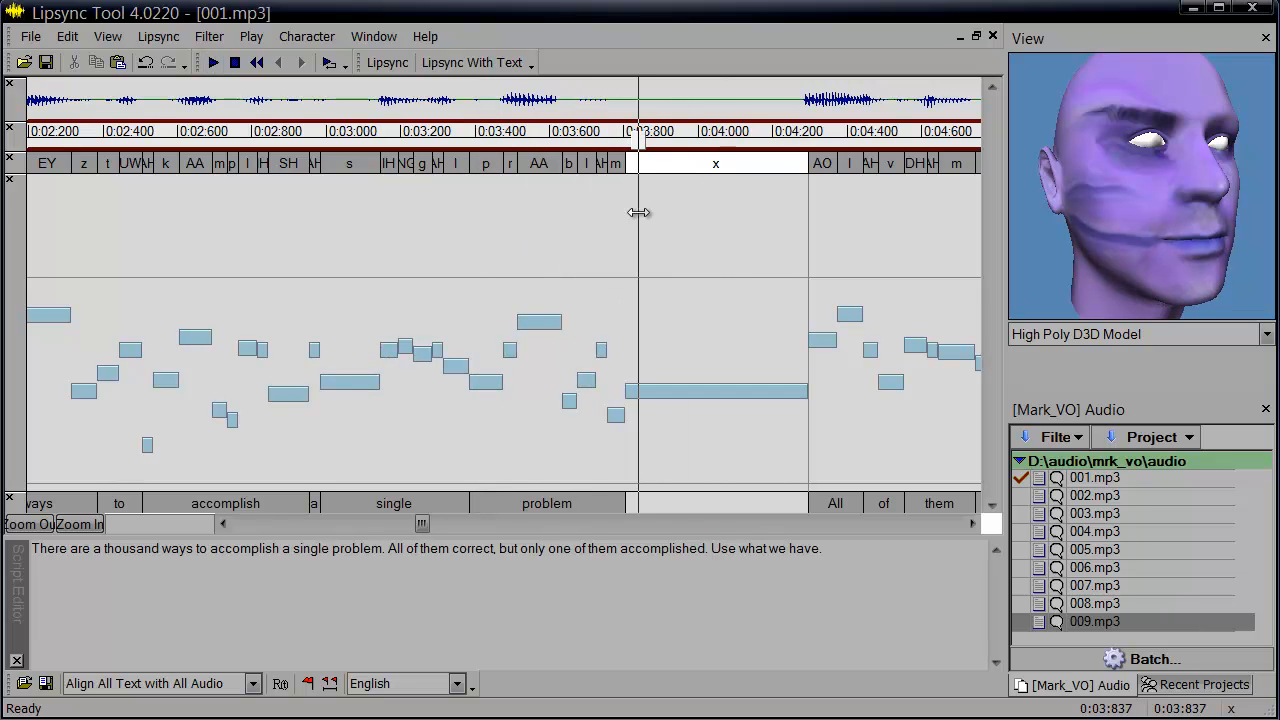
drag(601, 355, 569, 366)
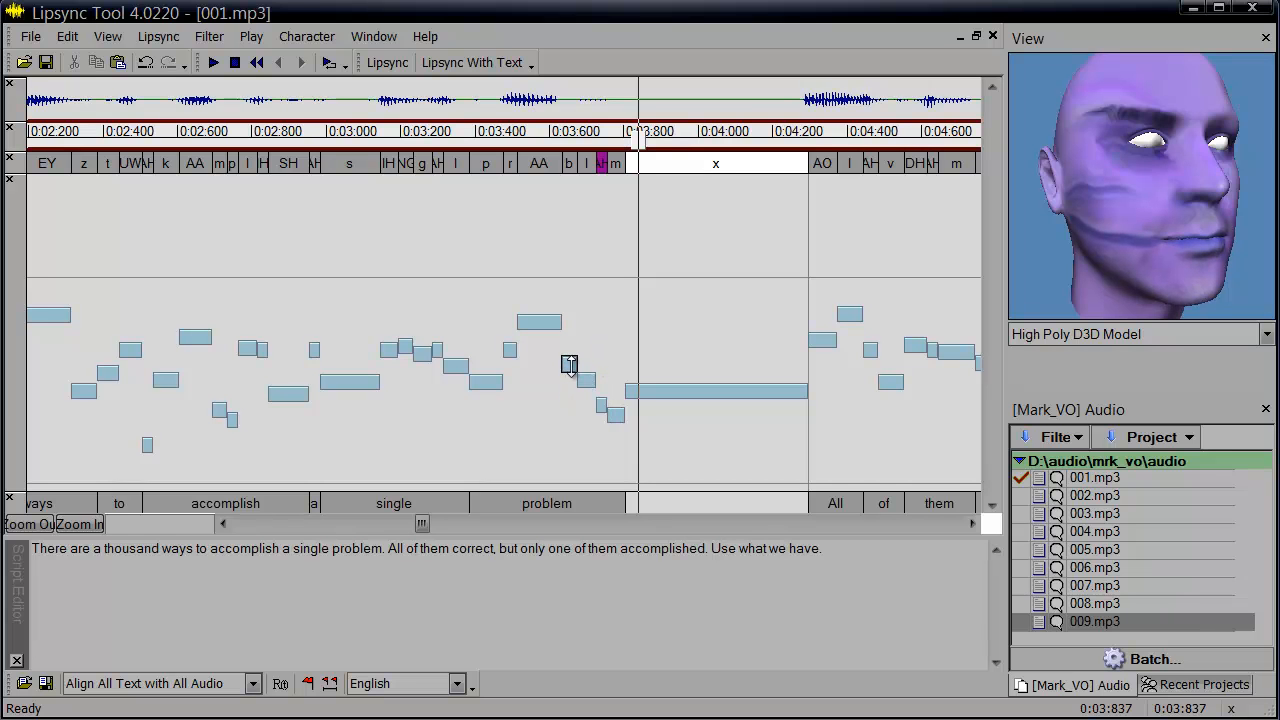
click(342, 142)
key(space)
key(space)
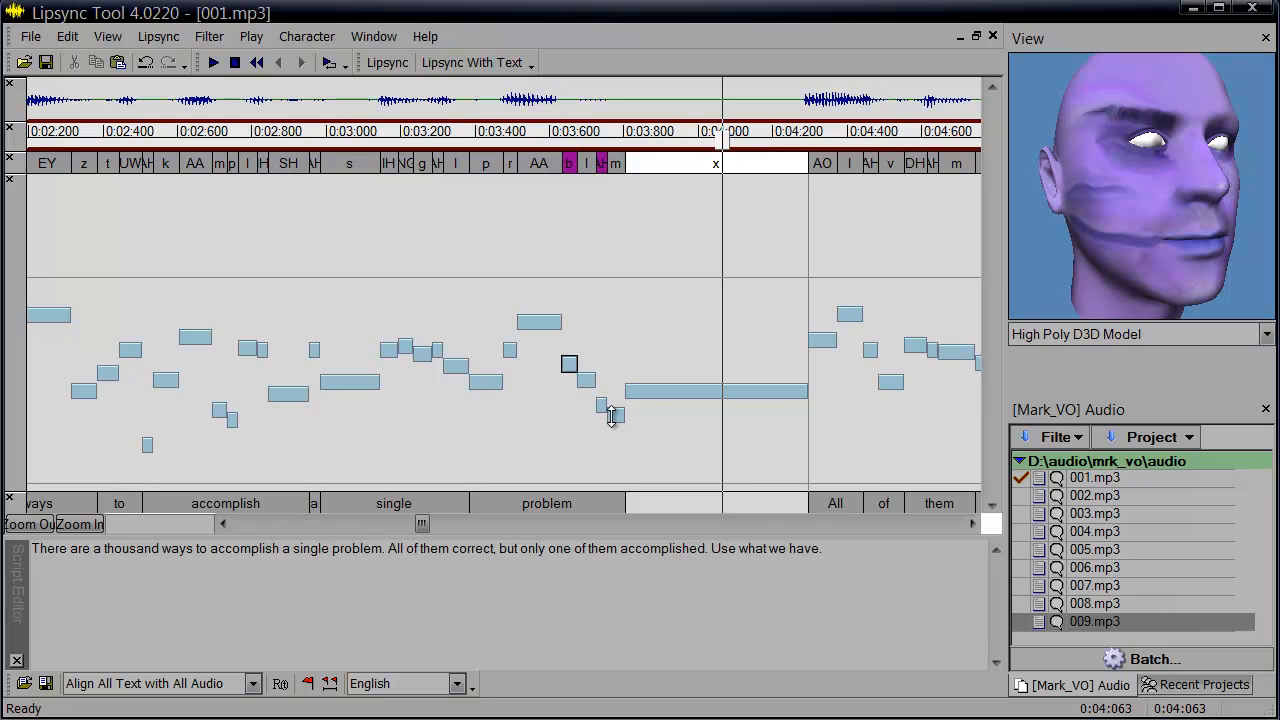
Shift the final m key of 'problem' earlier, replay the passage, and undo the shift.
drag(610, 416, 580, 417)
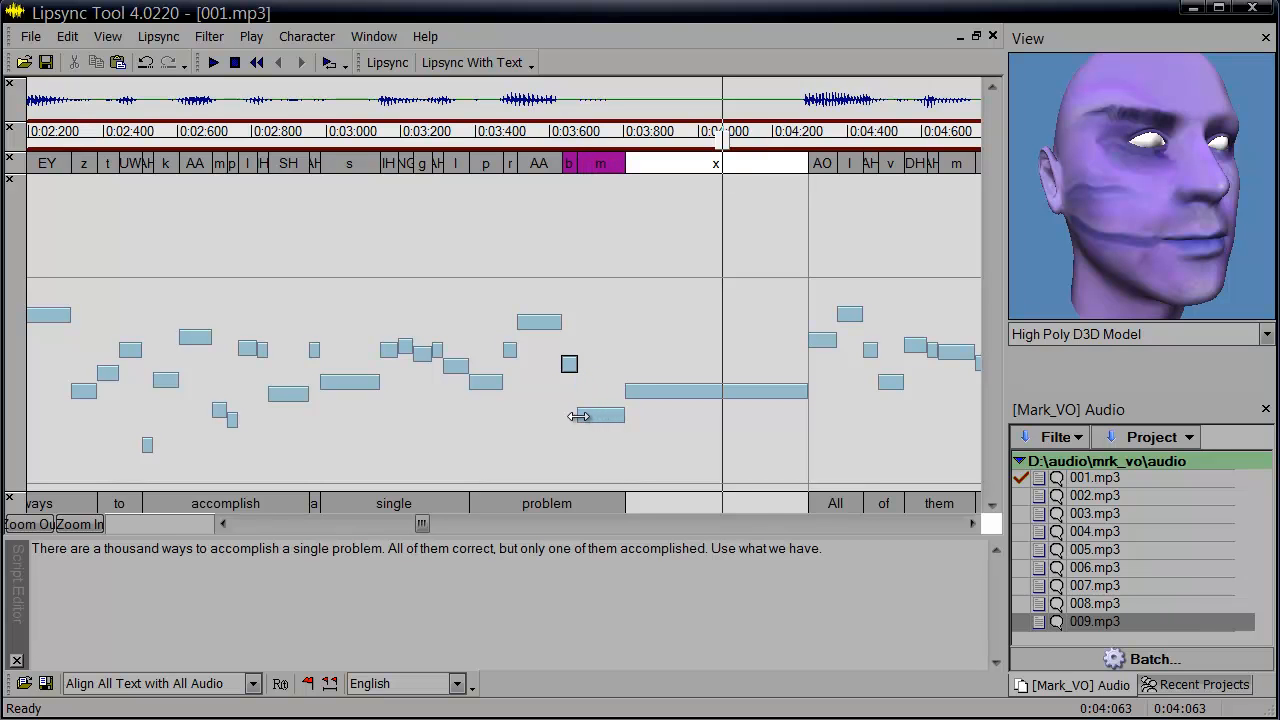
click(354, 145)
key(space)
key(space)
key(space)
key(space)
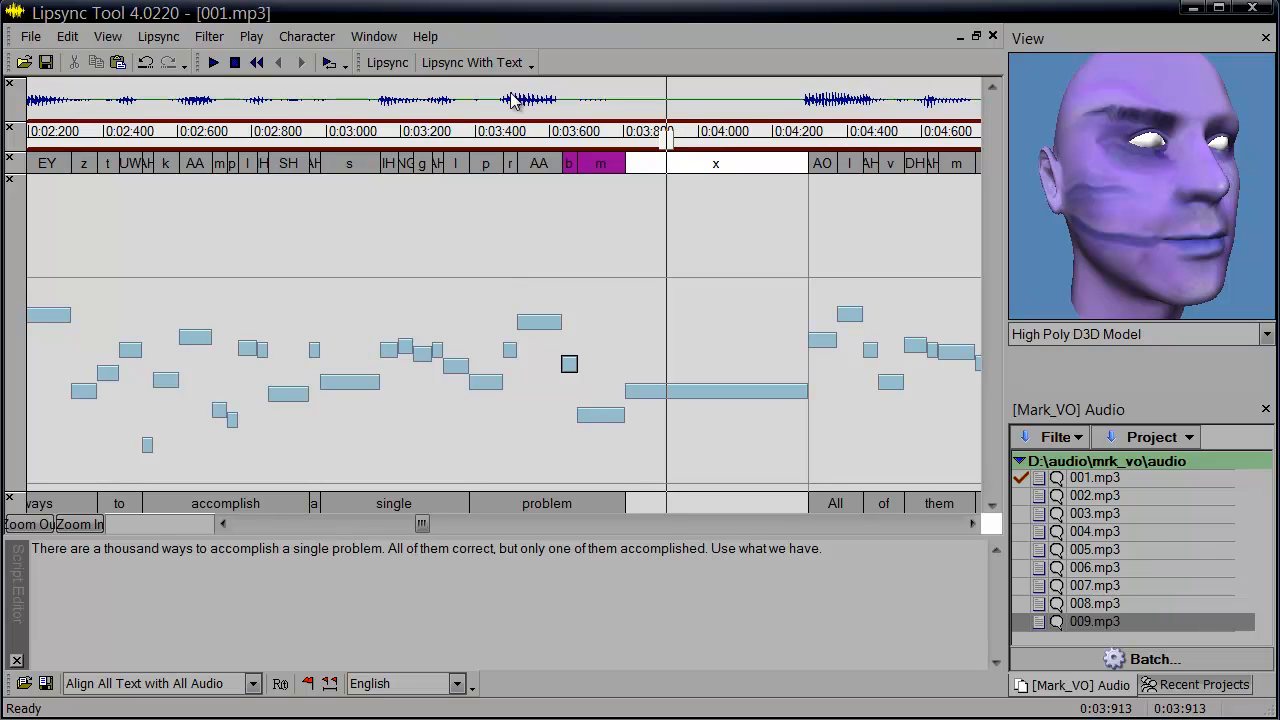
key(ctrl+z)
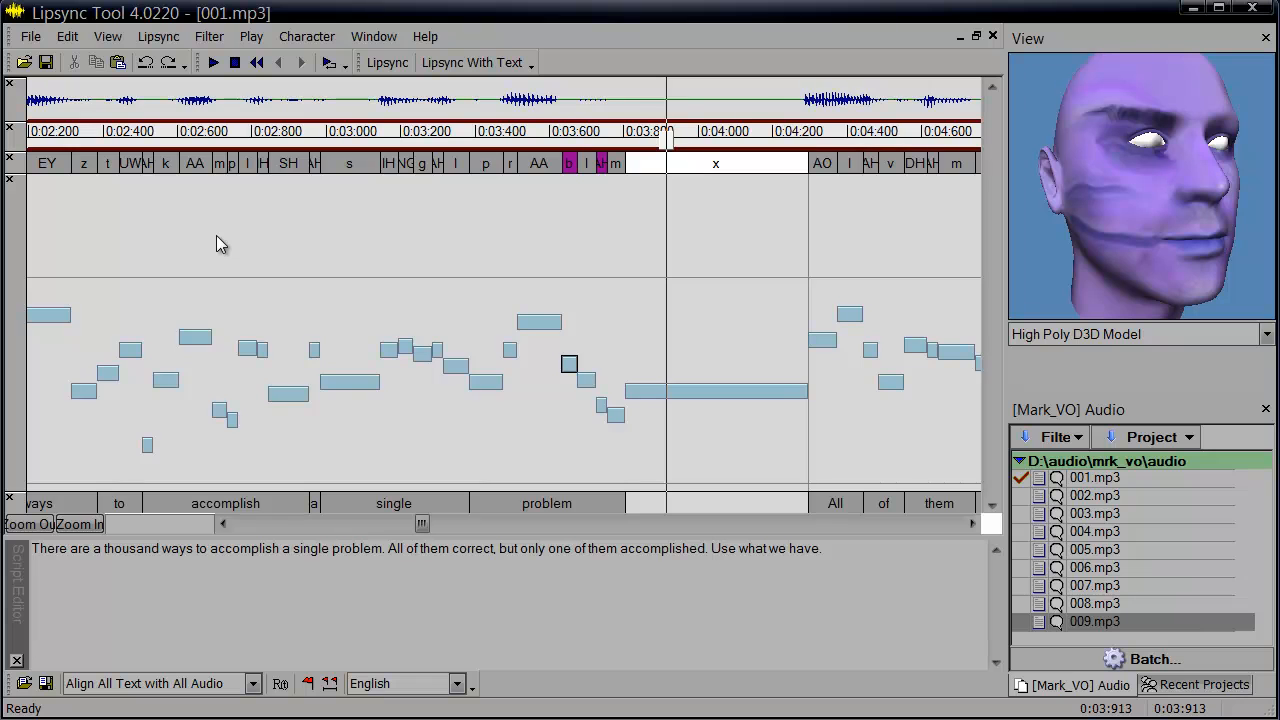
Zoom in on the end of 'problem' and play it back from about 0:03:380.
scroll(216, 235, up, 2)
scroll(216, 235, up, 1)
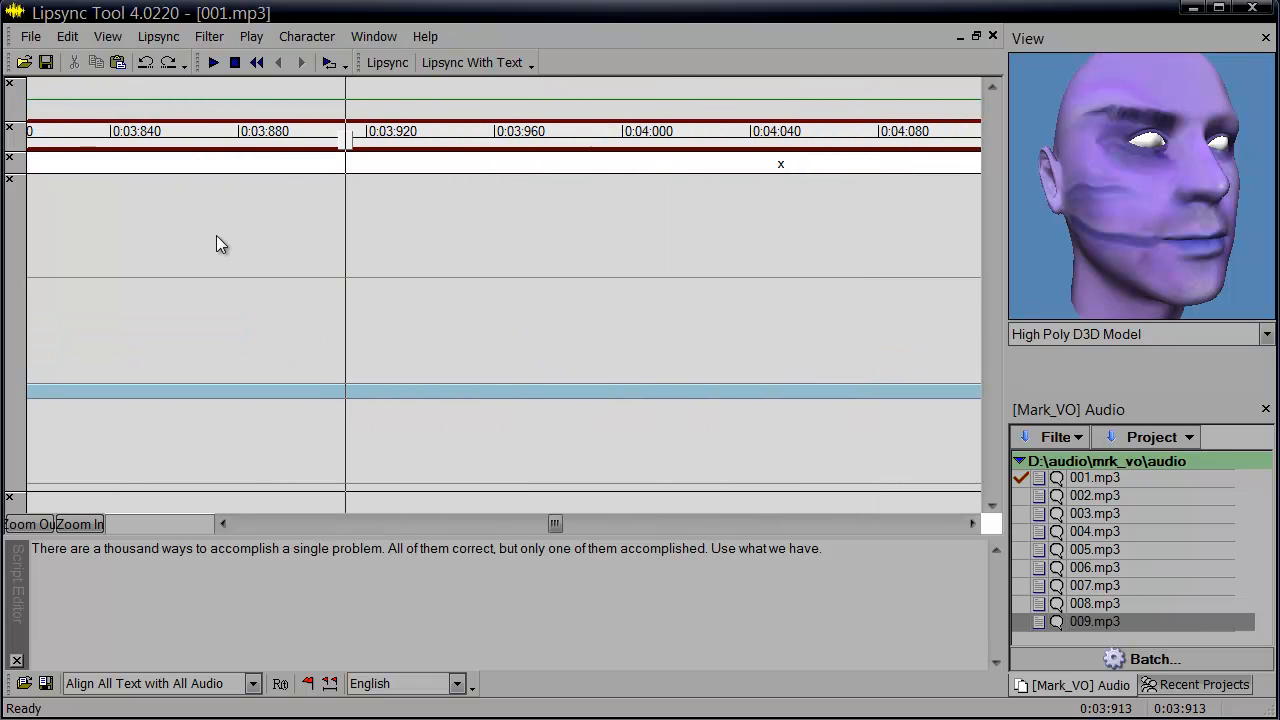
scroll(216, 235, down, 2)
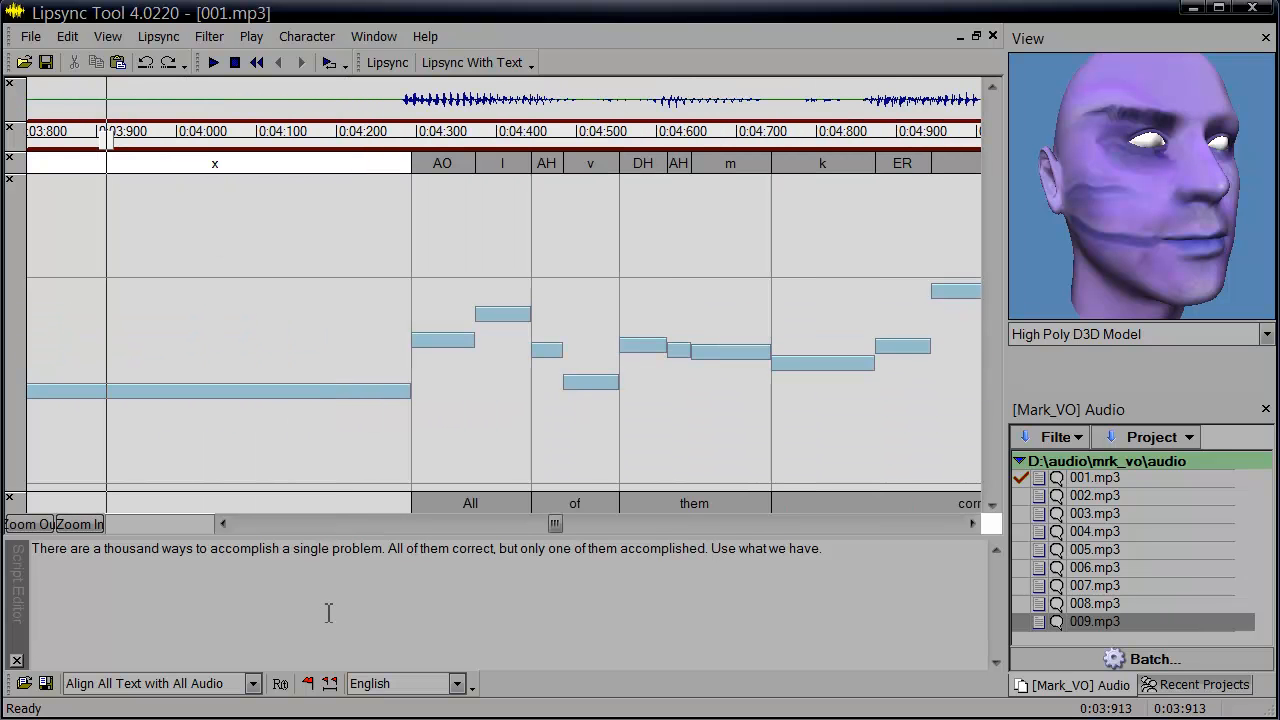
click(289, 531)
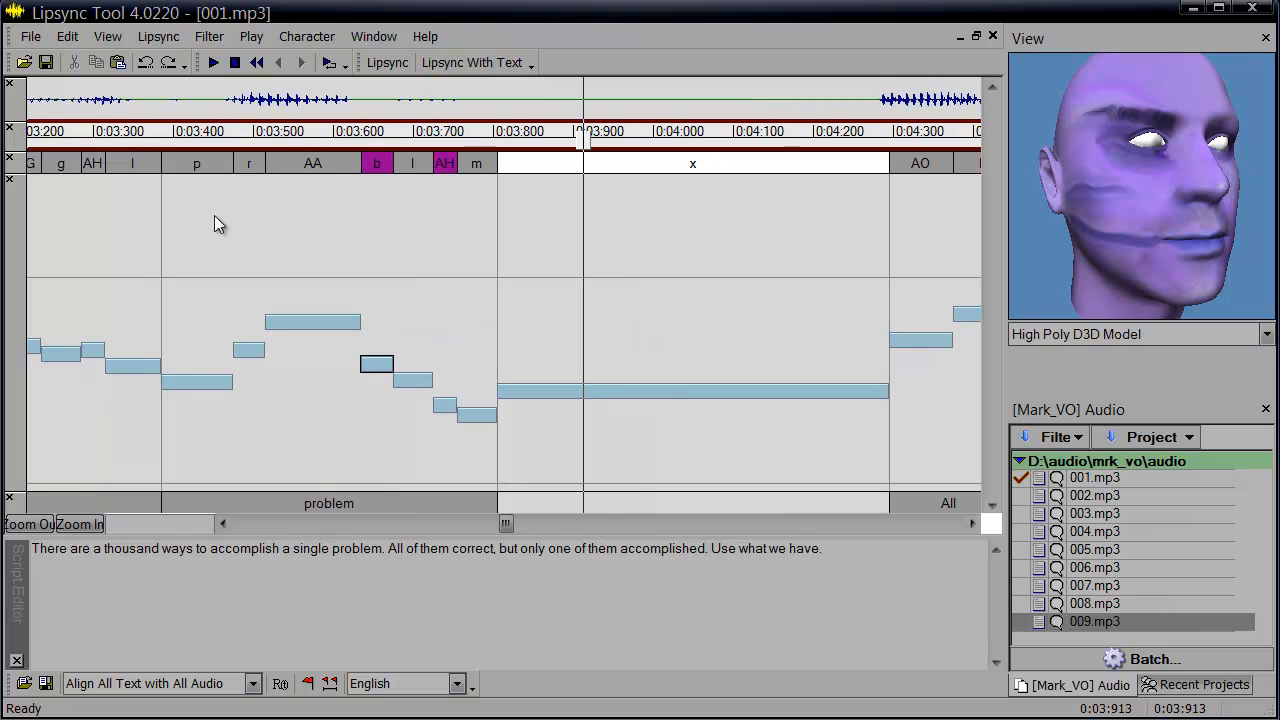
click(160, 128)
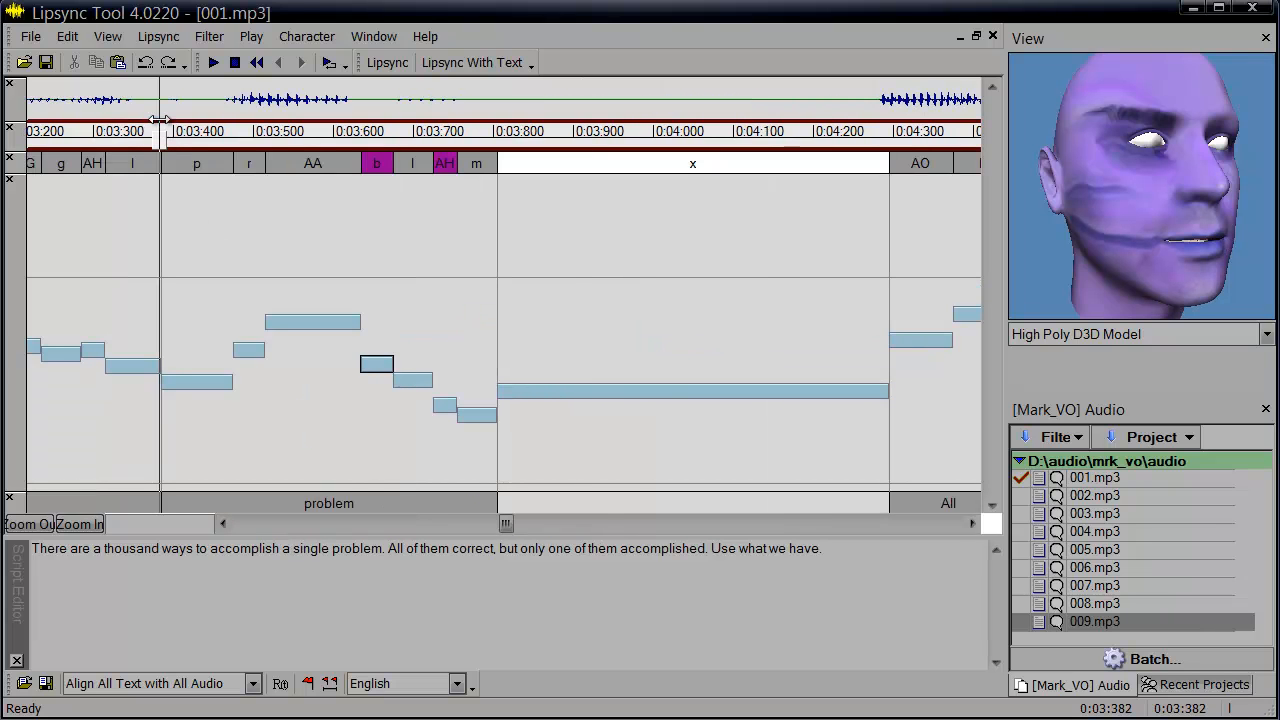
key(space)
key(space)
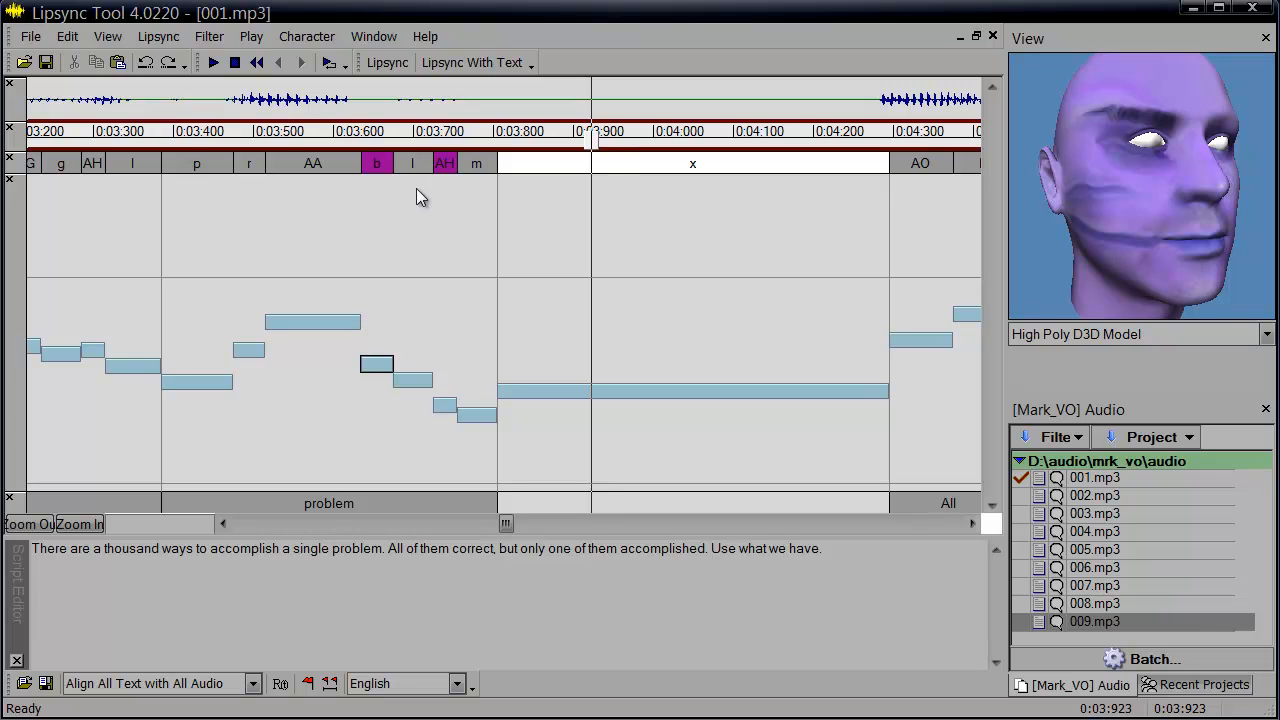
Extend the m phoneme of 'problem' earlier over the preceding AH, then play the passage back.
drag(457, 164, 430, 164)
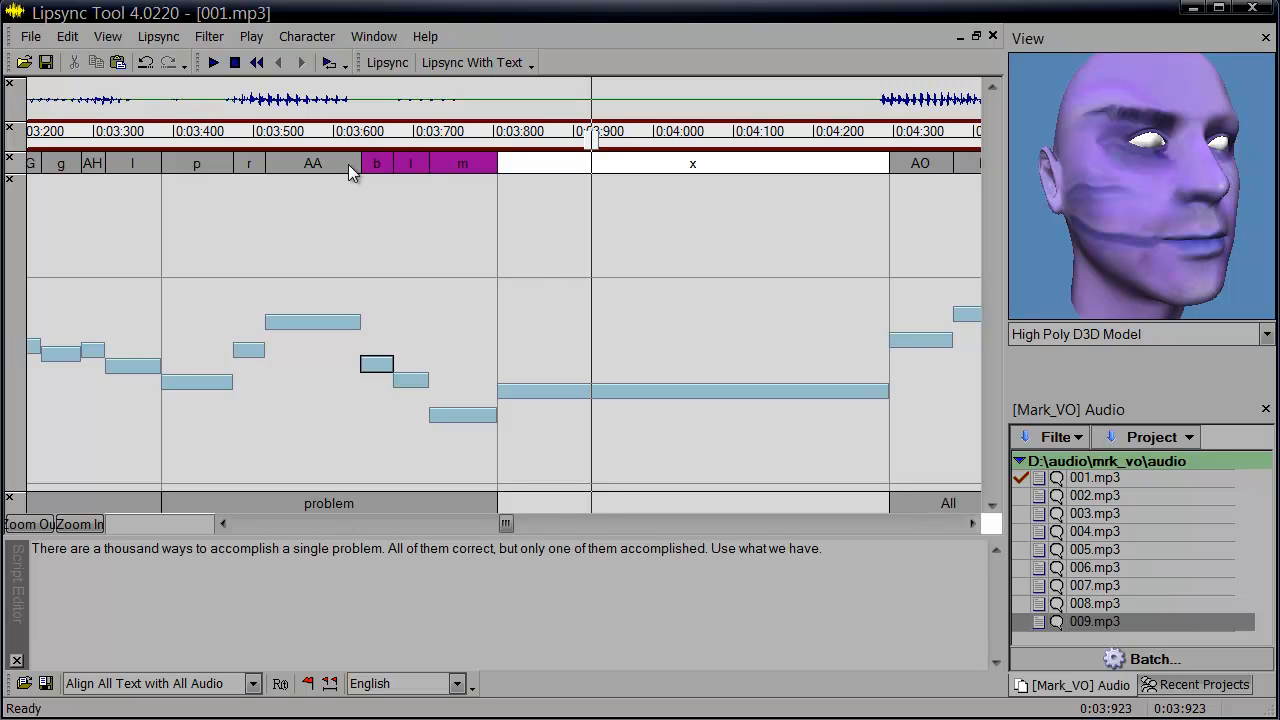
click(260, 133)
key(space)
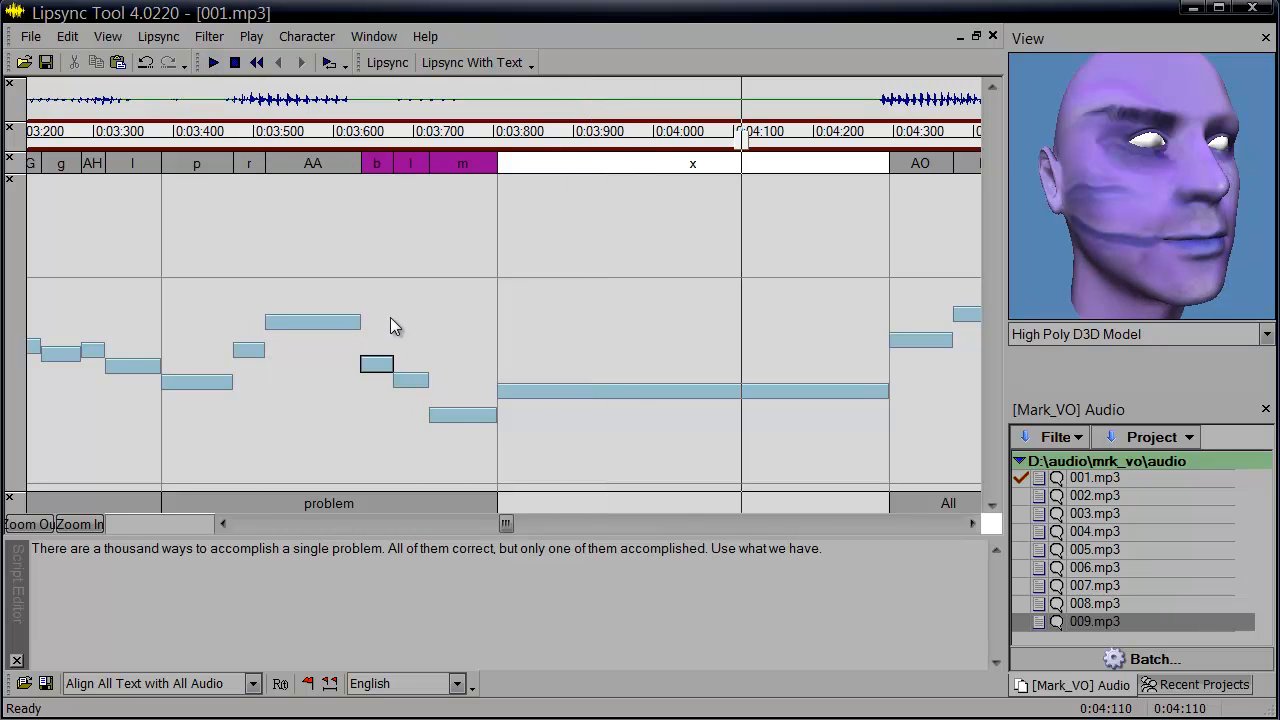
Lower the l key of 'problem' well down, then play the passage back from about 0:03:300.
drag(409, 380, 410, 452)
click(138, 133)
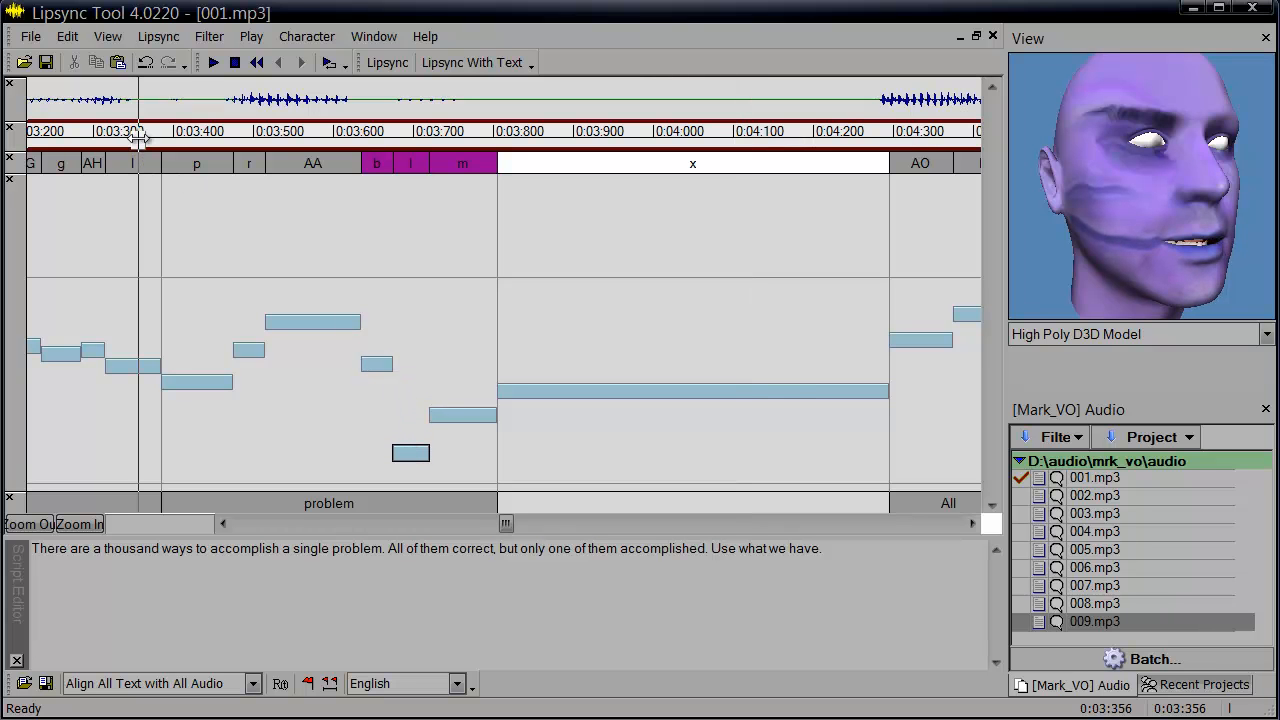
key(space)
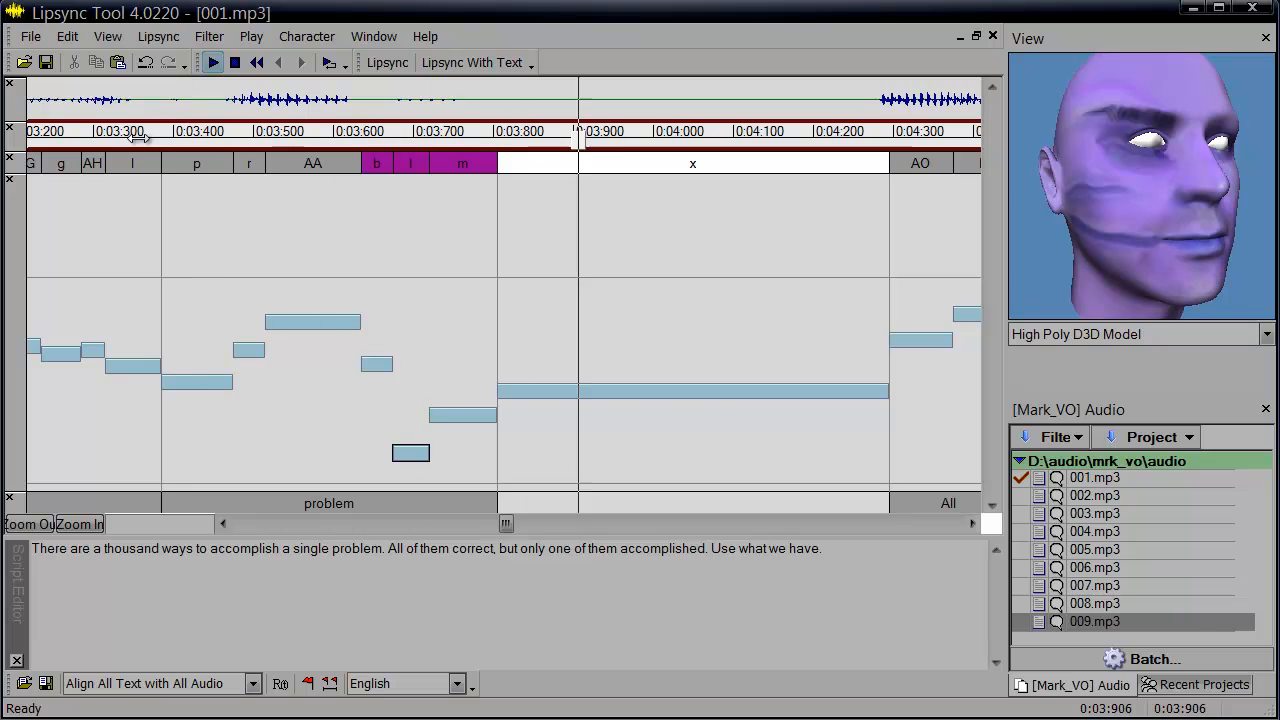
Replay the passage, lower the l key of 'problem' slightly further, and play it again from about 0:03:300.
click(138, 133)
key(space)
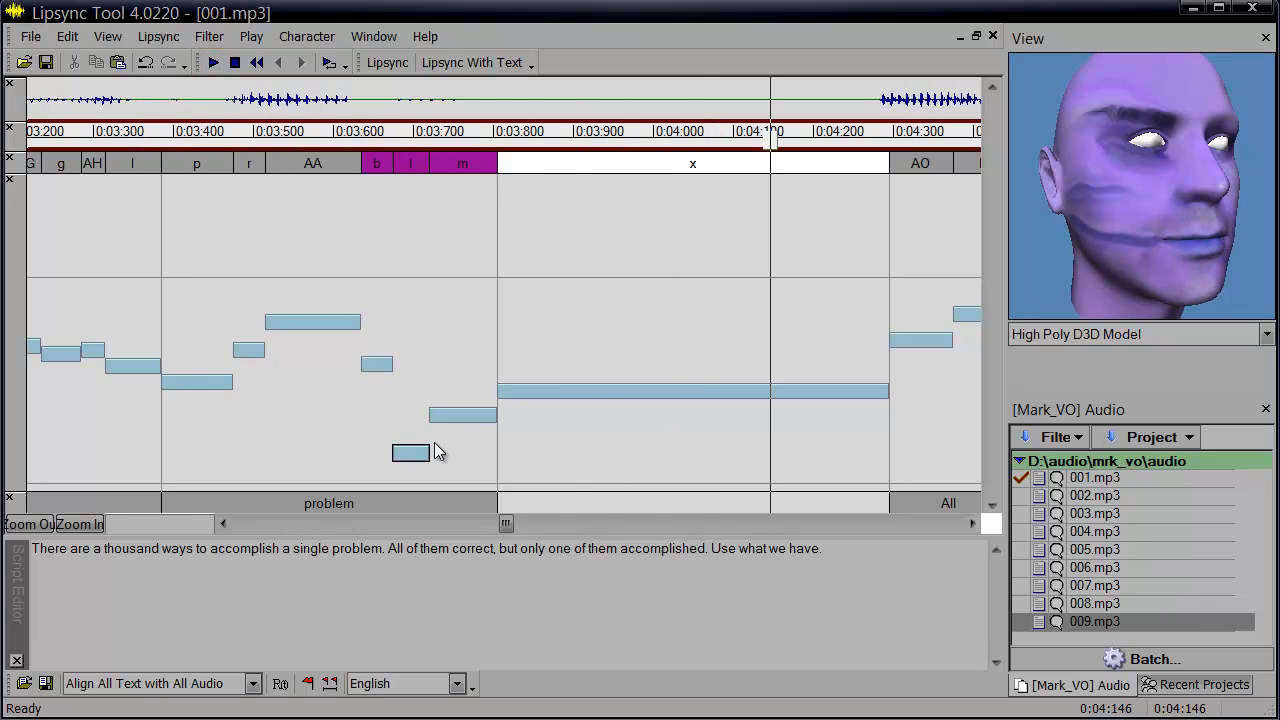
drag(419, 458, 419, 469)
click(97, 132)
key(space)
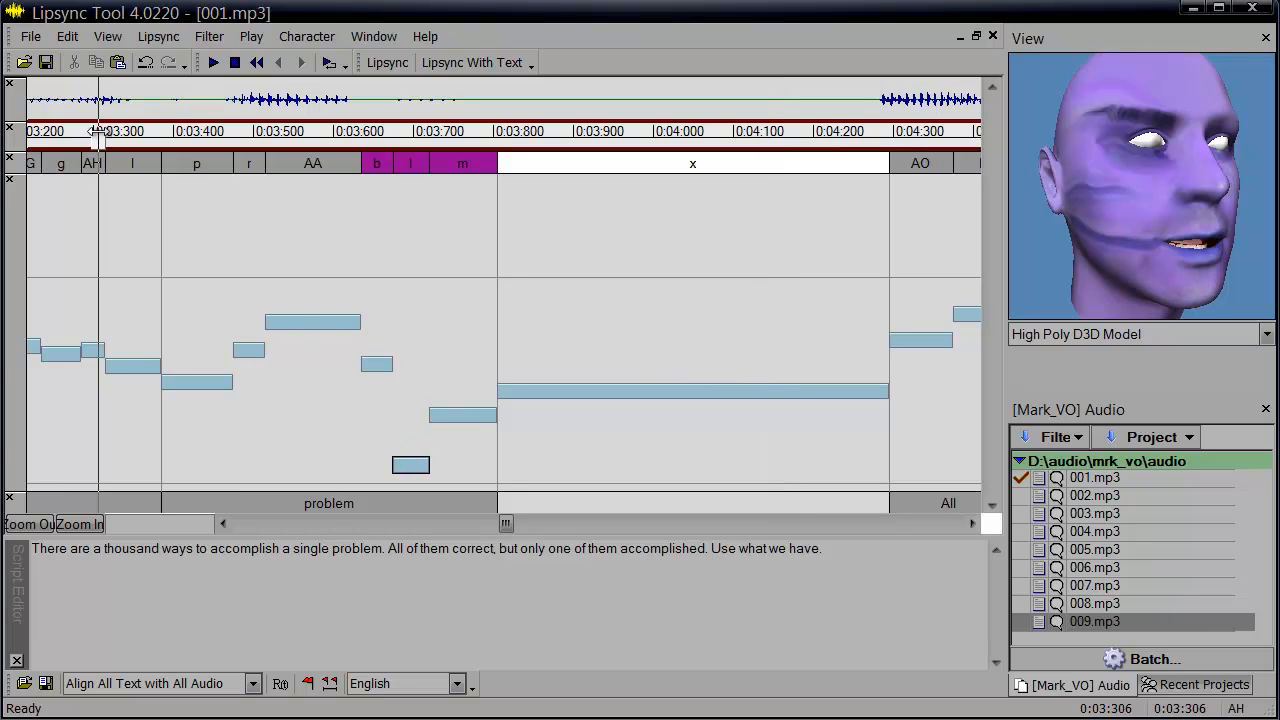
Stop playback and extend the b phoneme of 'problem' later so it covers the l and m phonemes.
key(space)
key(Left)
key(Left)
key(Left)
key(Left)
key(Left)
key(Left)
key(Left)
key(Left)
key(Left)
key(Left)
key(Left)
key(Left)
key(Left)
key(Left)
key(Left)
key(Left)
key(Left)
key(Left)
key(Left)
key(Left)
key(Left)
key(Left)
key(Left)
key(Left)
key(Left)
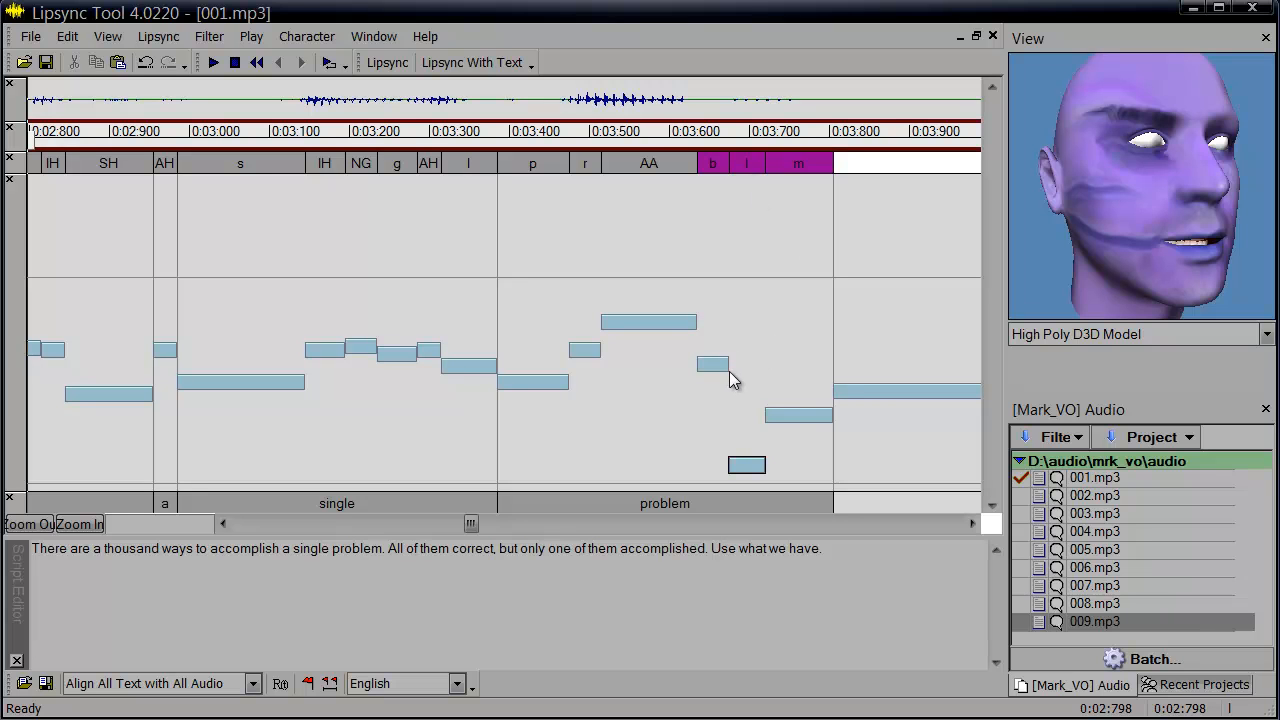
mouse_move(727, 369)
mouse_down()
mouse_move(777, 366)
mouse_move(714, 364)
mouse_move(866, 366)
mouse_move(740, 347)
mouse_up()
drag(738, 367, 821, 364)
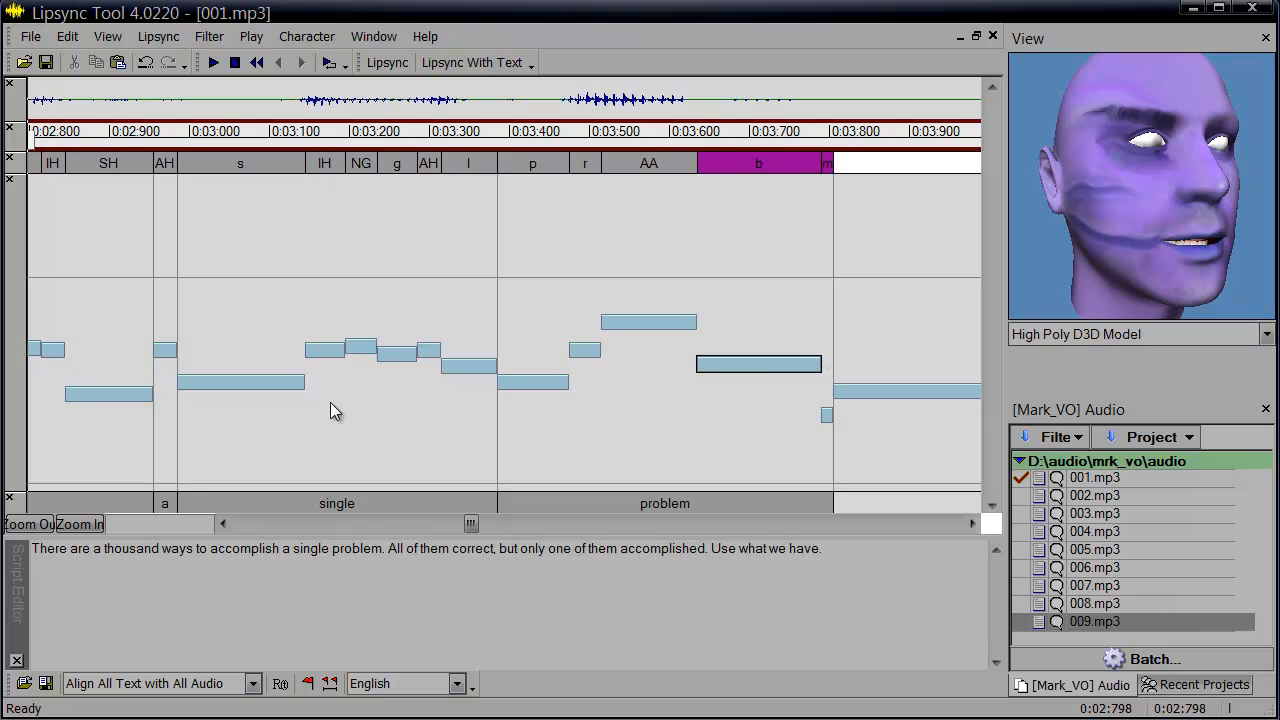
Relabel the extended b phoneme at the end of 'problem' as AH.
click(133, 524)
text(AH)
drag(692, 142, 740, 142)
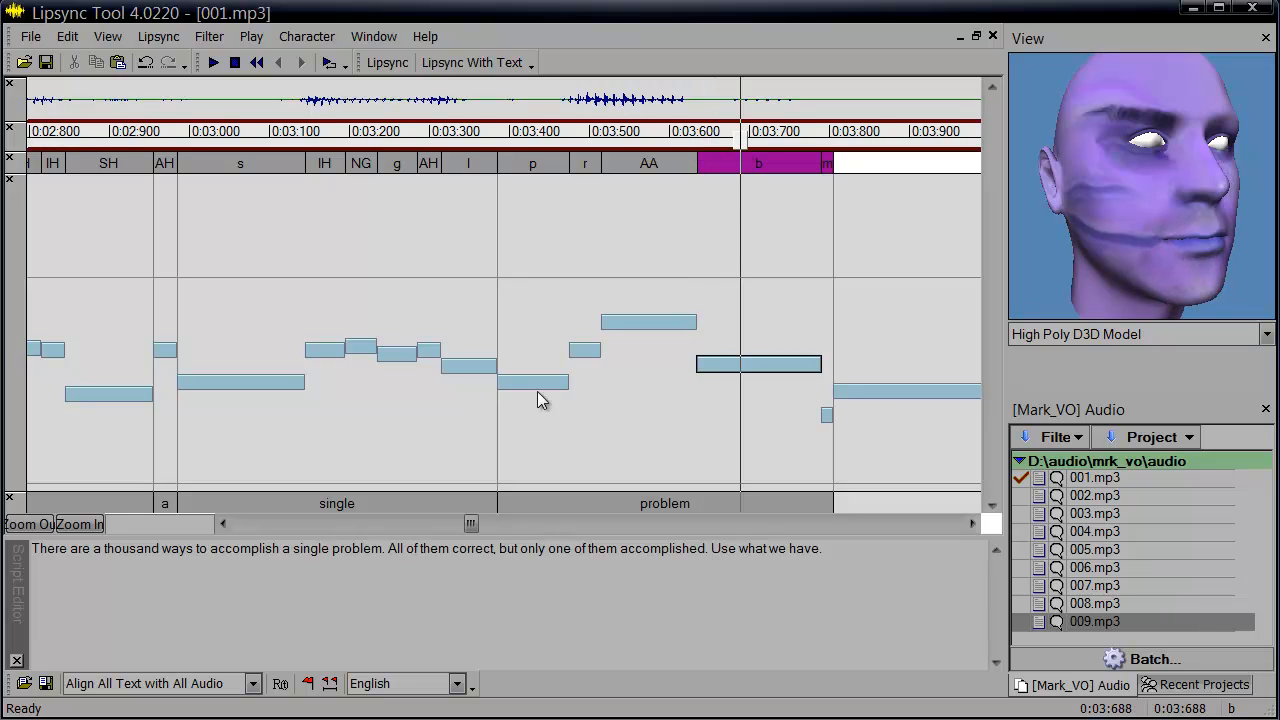
text(AH)
key(Return)
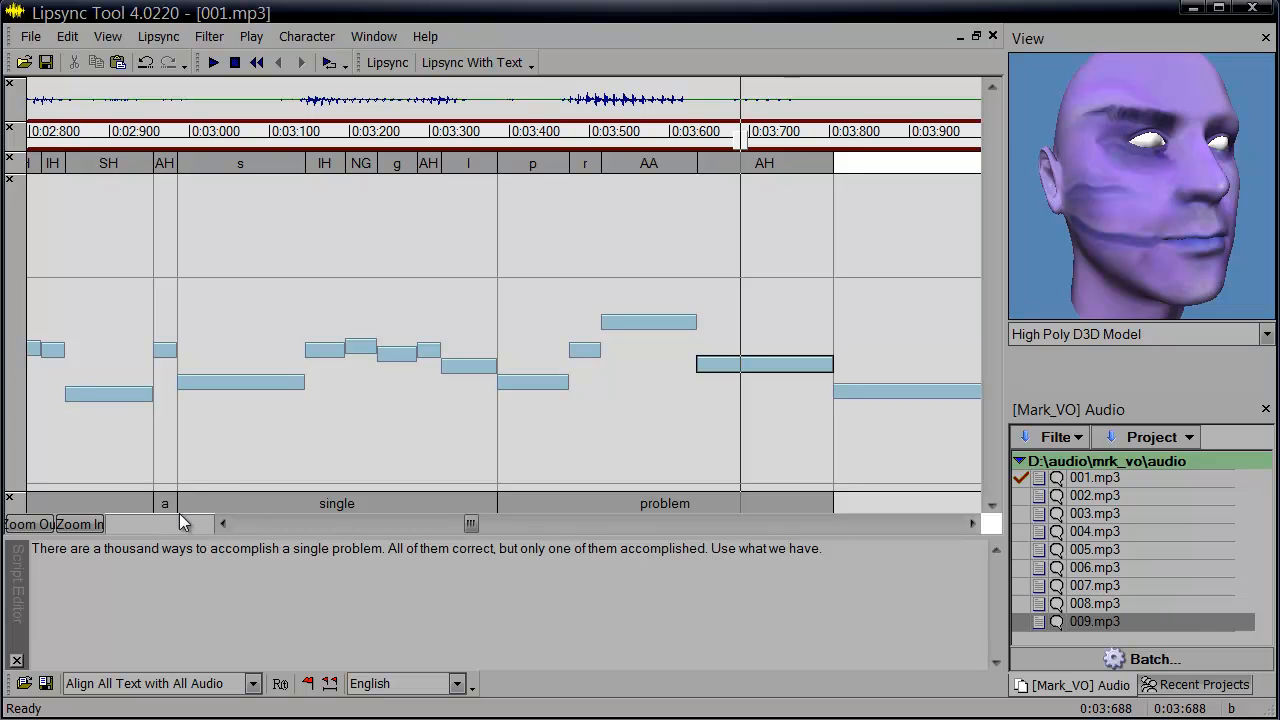
Relabel the s phoneme of 'single' as AH, then undo that change.
click(261, 169)
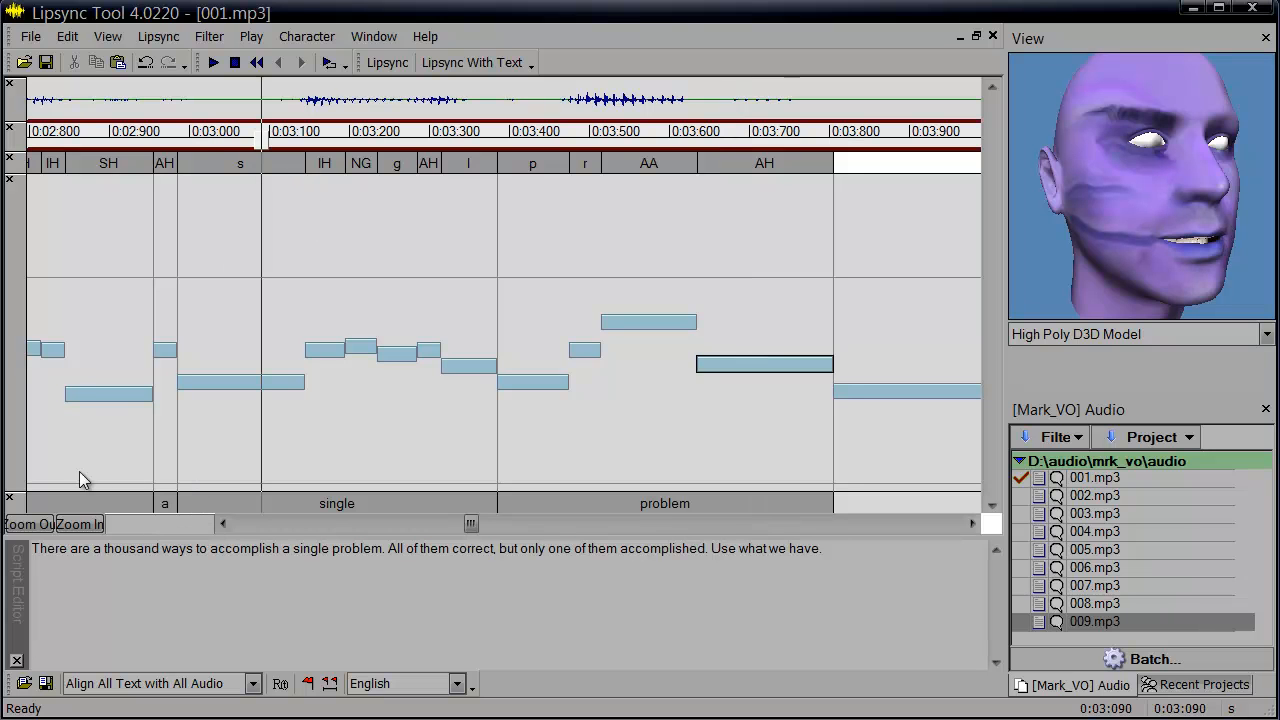
text(AH)
key(Return)
key(ctrl+z)
Relabel the AA phoneme of 'problem' as EH and play the passage back from about 0:03:100.
click(642, 131)
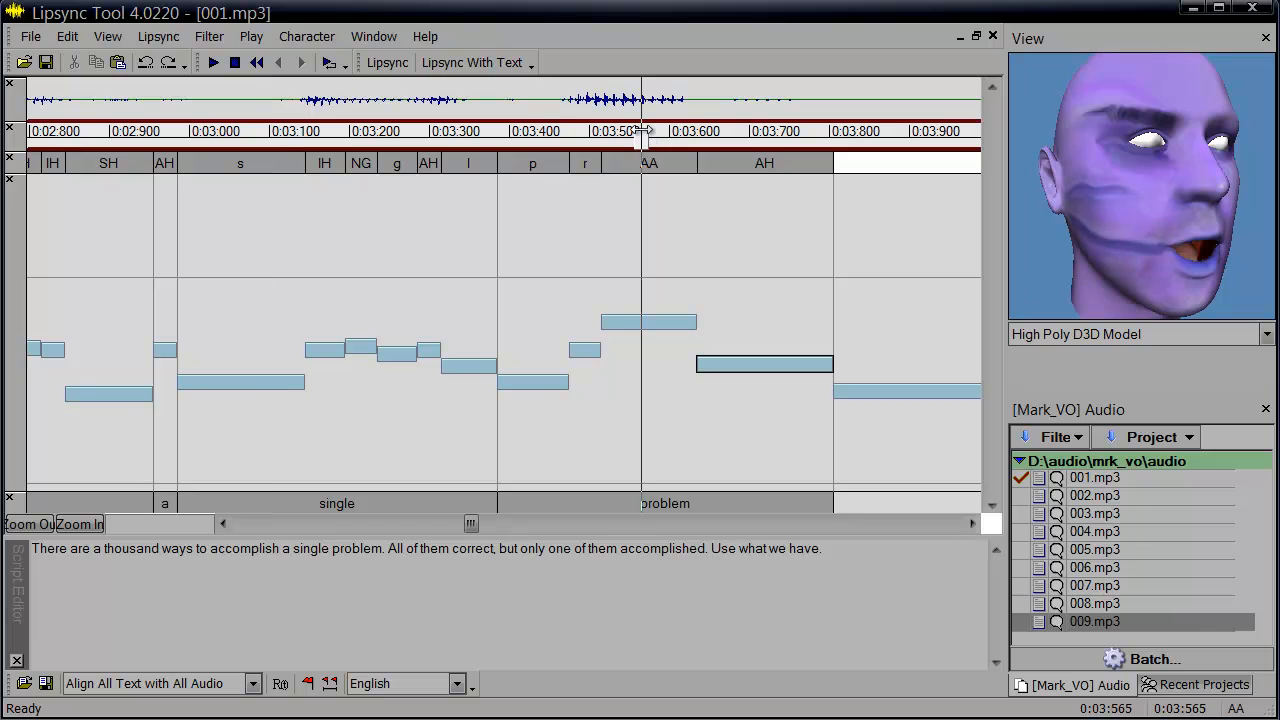
text(EH)
key(Return)
click(790, 131)
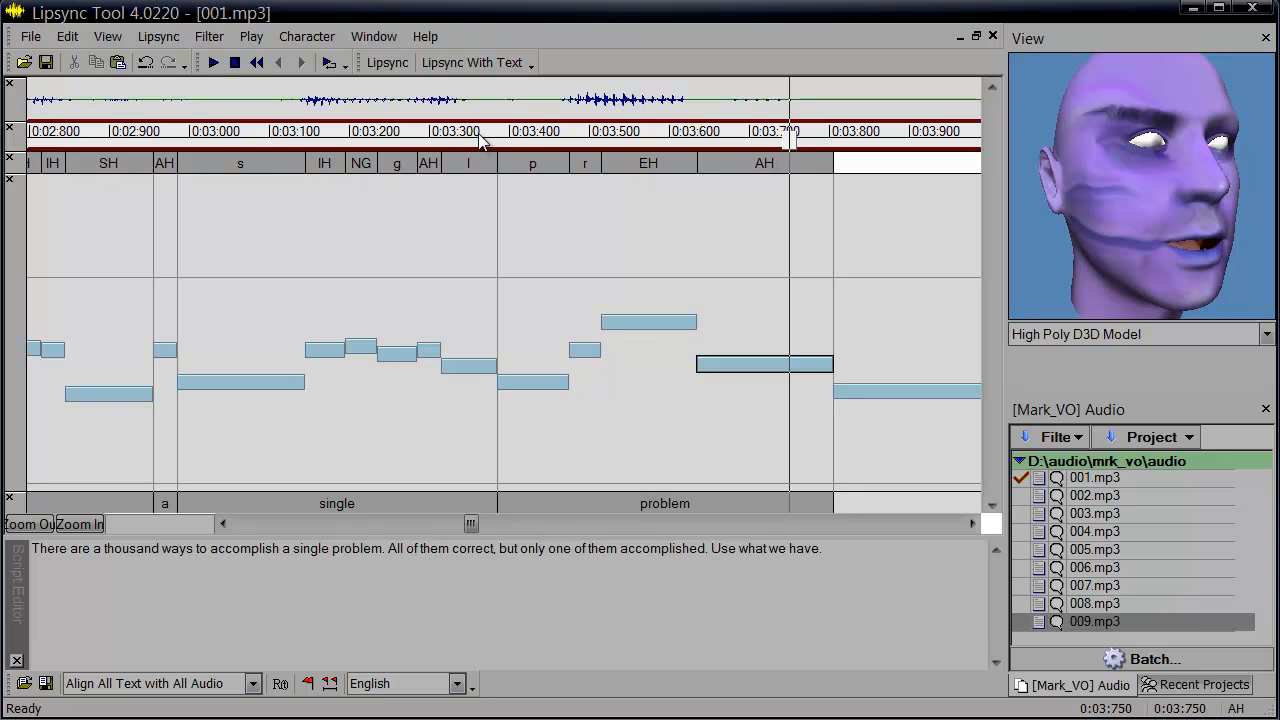
click(285, 131)
key(space)
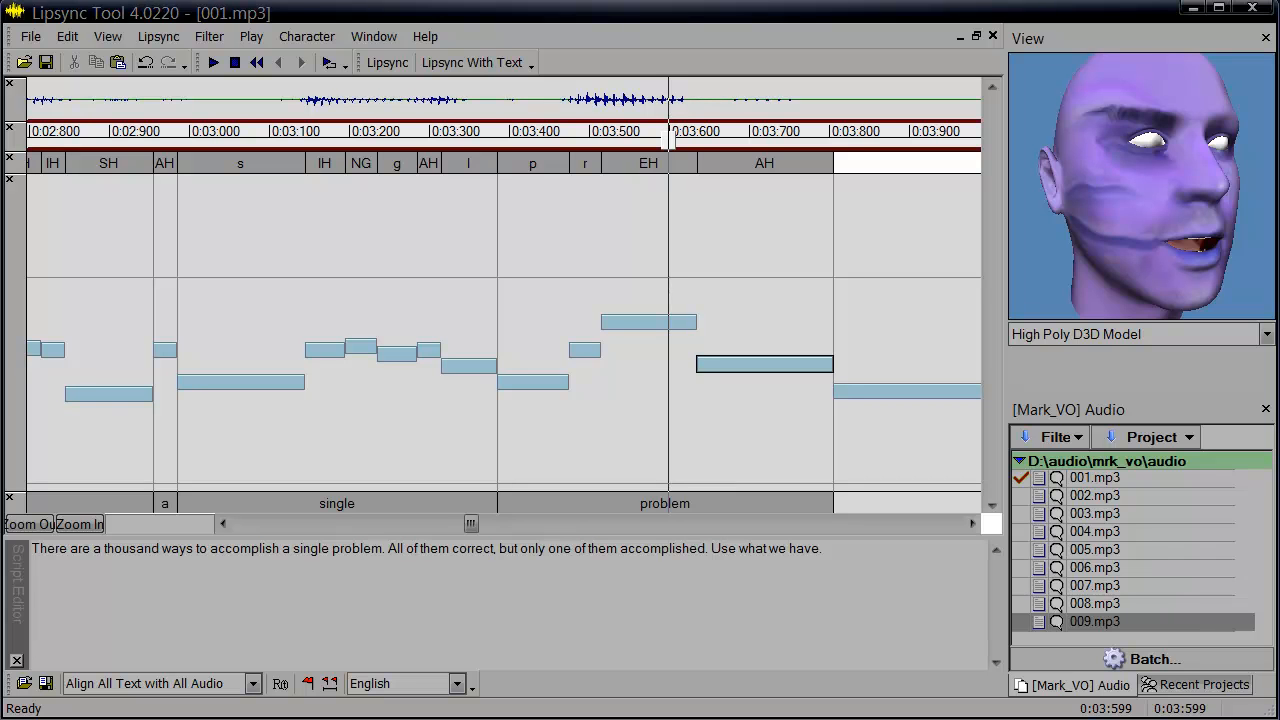
Adjust the EH phoneme of 'problem', moving its start slightly later and extending its end further into AH.
click(701, 162)
mouse_move(697, 158)
mouse_down()
mouse_move(746, 158)
mouse_move(707, 159)
mouse_up()
click(703, 321)
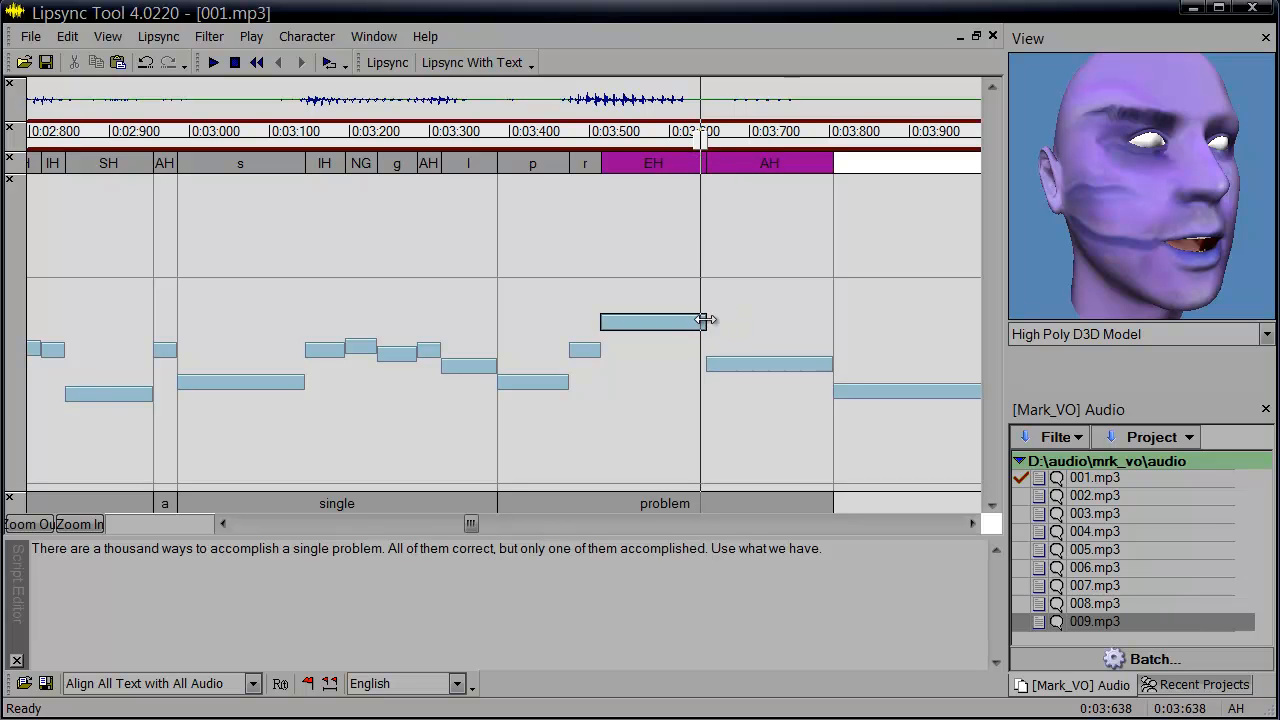
click(656, 190)
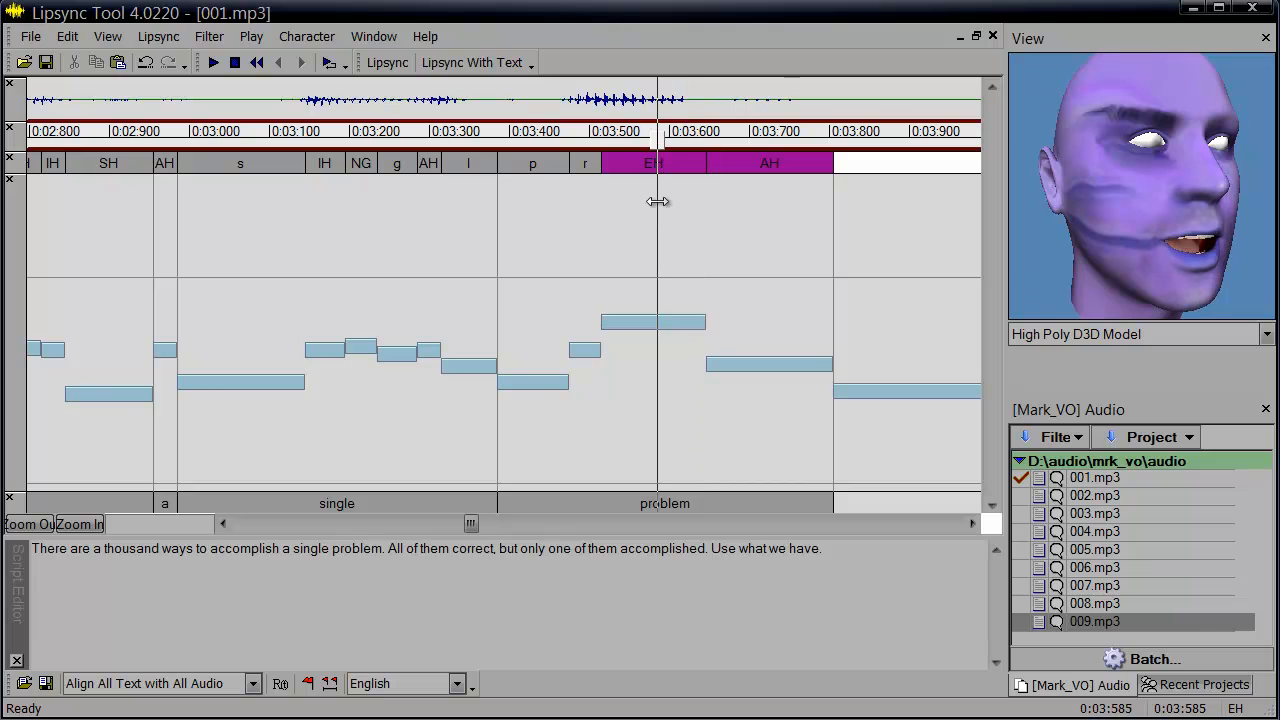
click(697, 318)
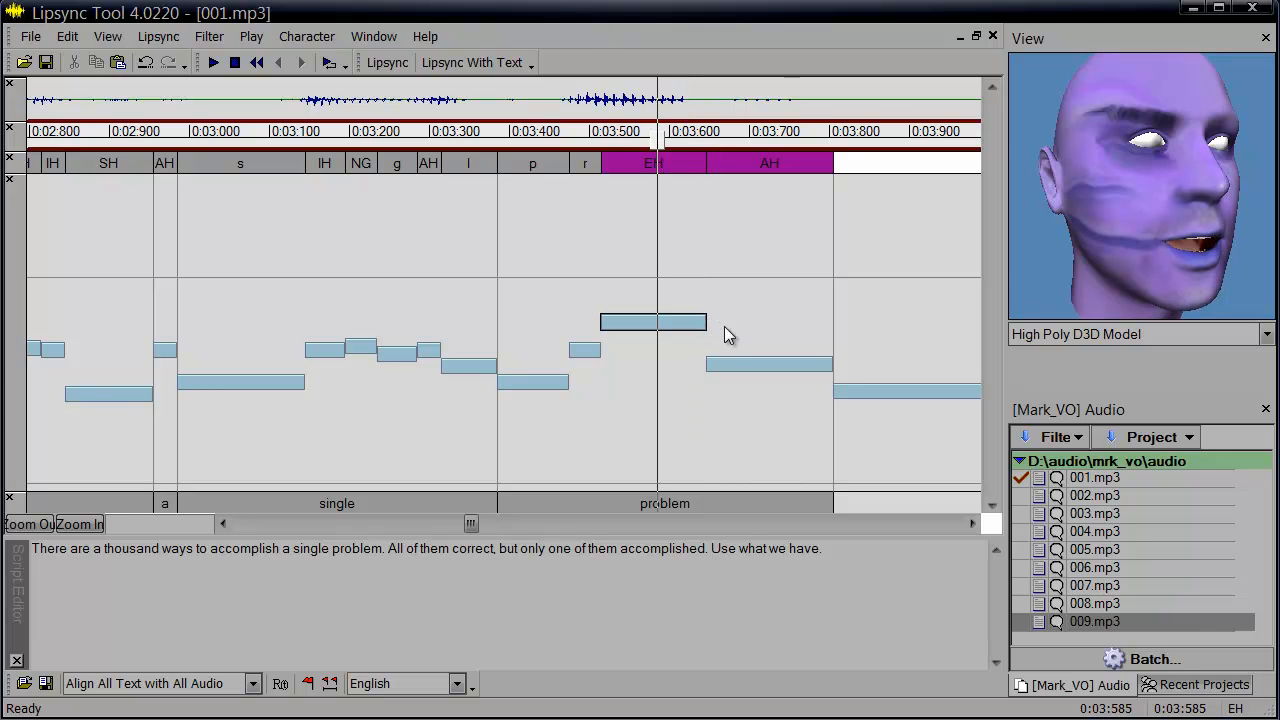
click(709, 353)
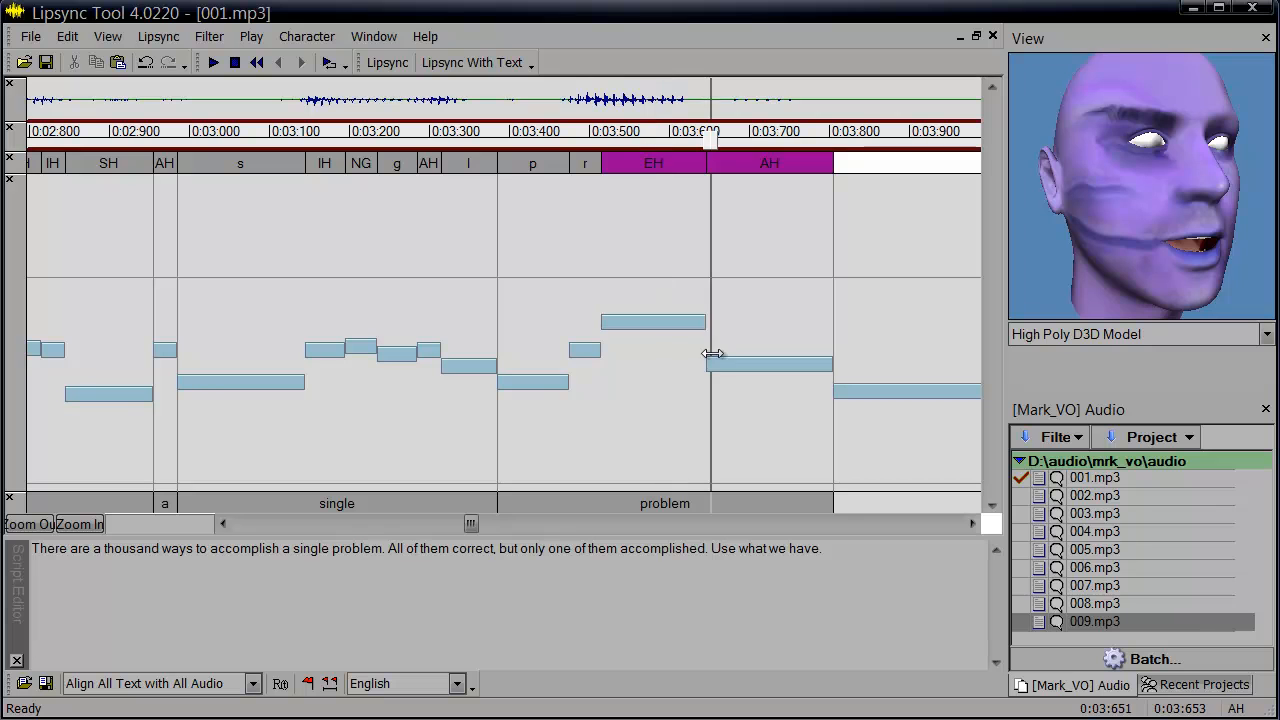
click(771, 339)
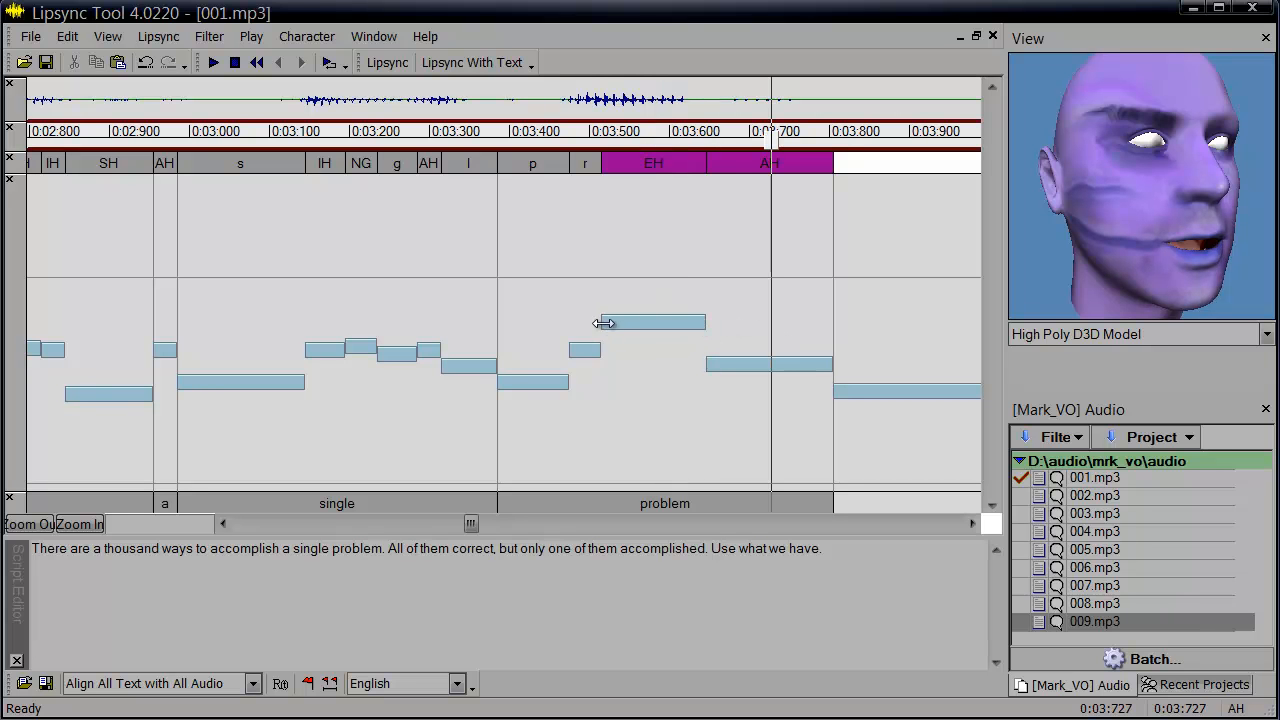
mouse_move(603, 323)
mouse_down()
mouse_move(586, 323)
mouse_move(610, 323)
mouse_up()
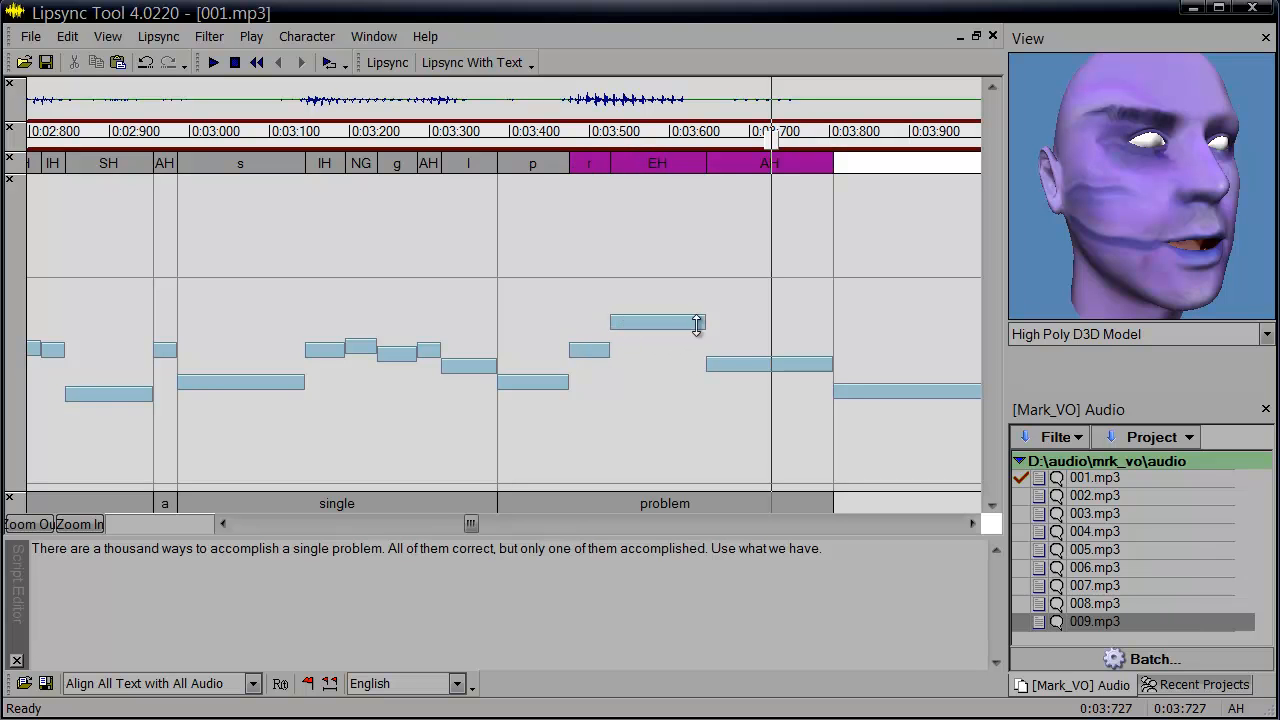
mouse_move(705, 322)
mouse_down()
mouse_move(743, 319)
mouse_move(666, 318)
mouse_move(719, 314)
mouse_up()
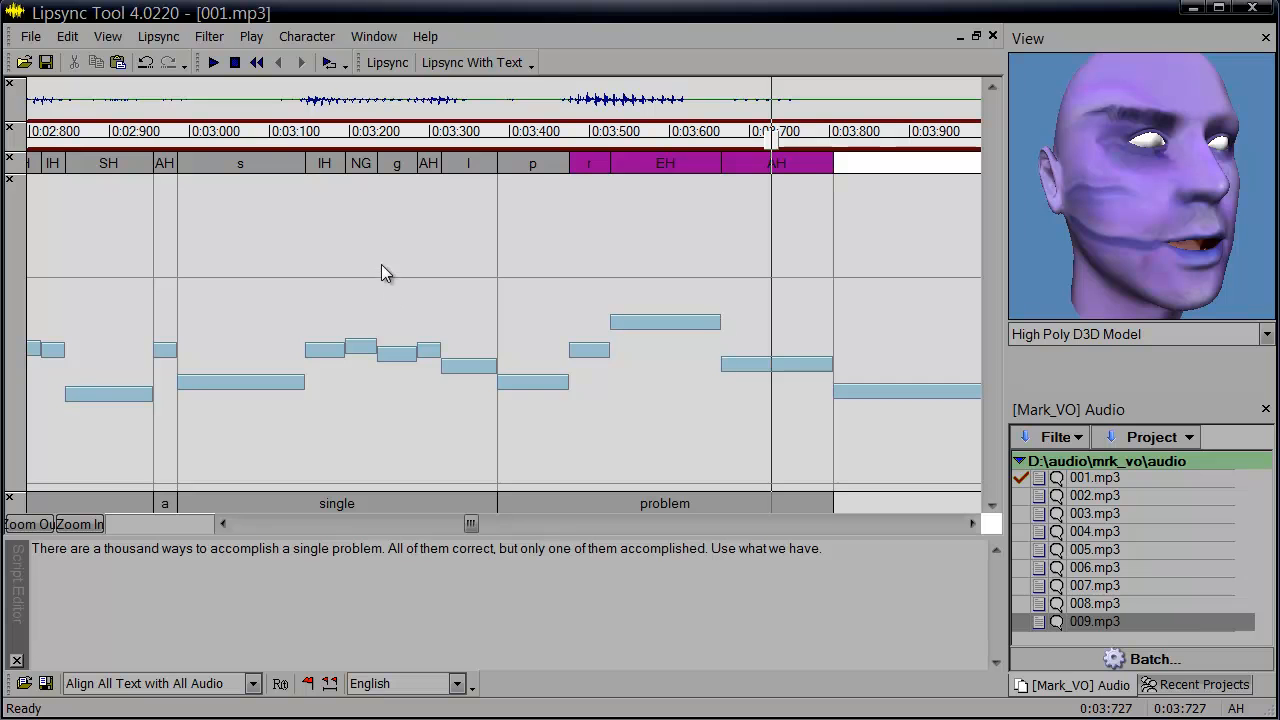
Extend the r phoneme of 'problem' slightly later into EH.
click(107, 37)
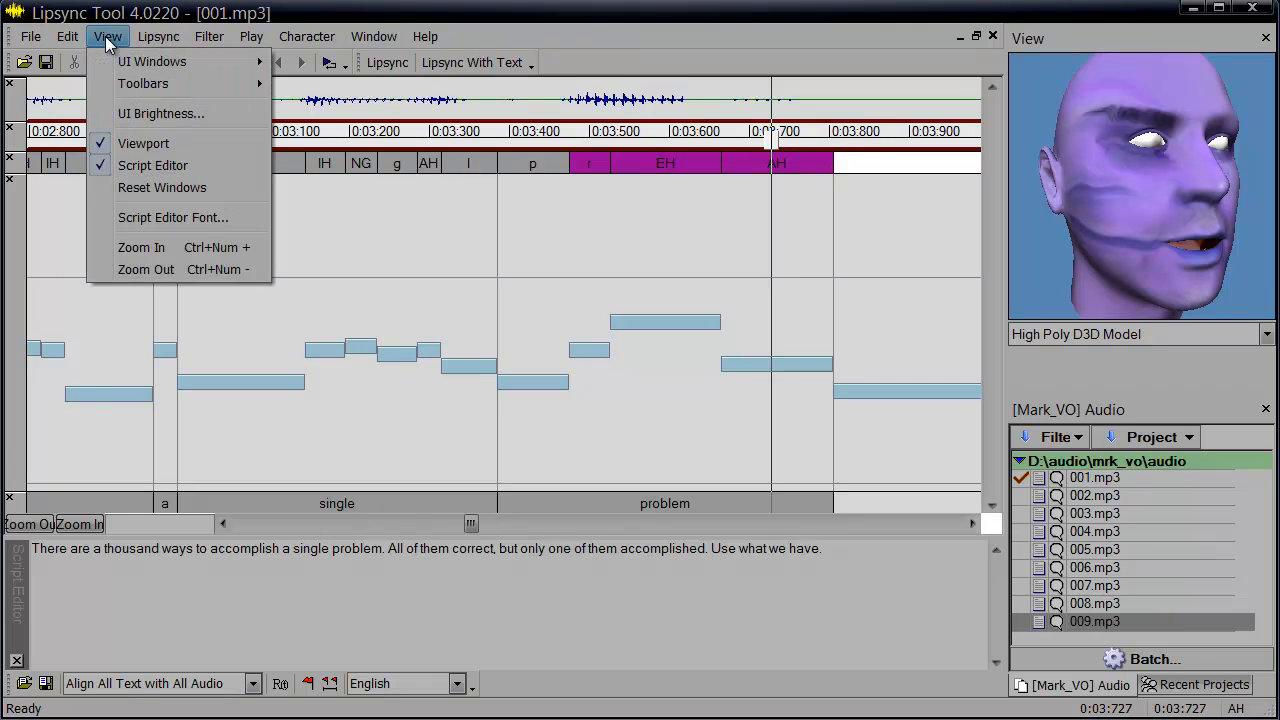
click(107, 38)
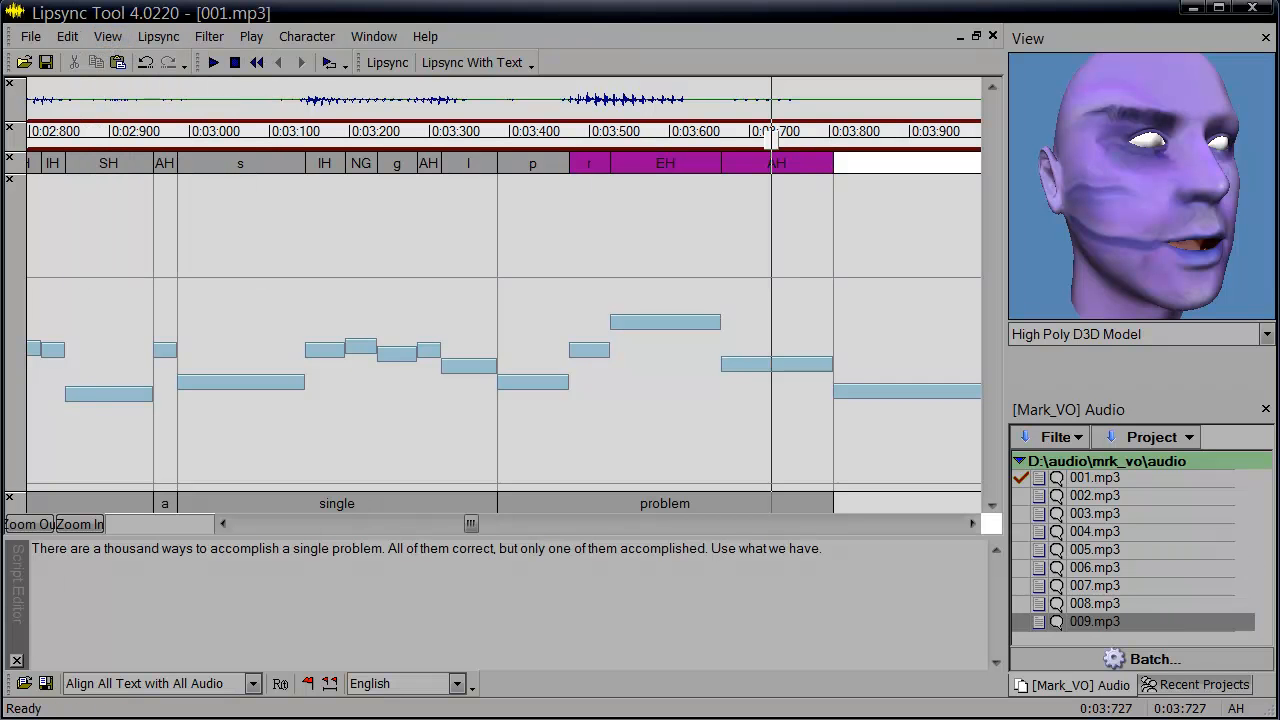
drag(609, 350, 619, 347)
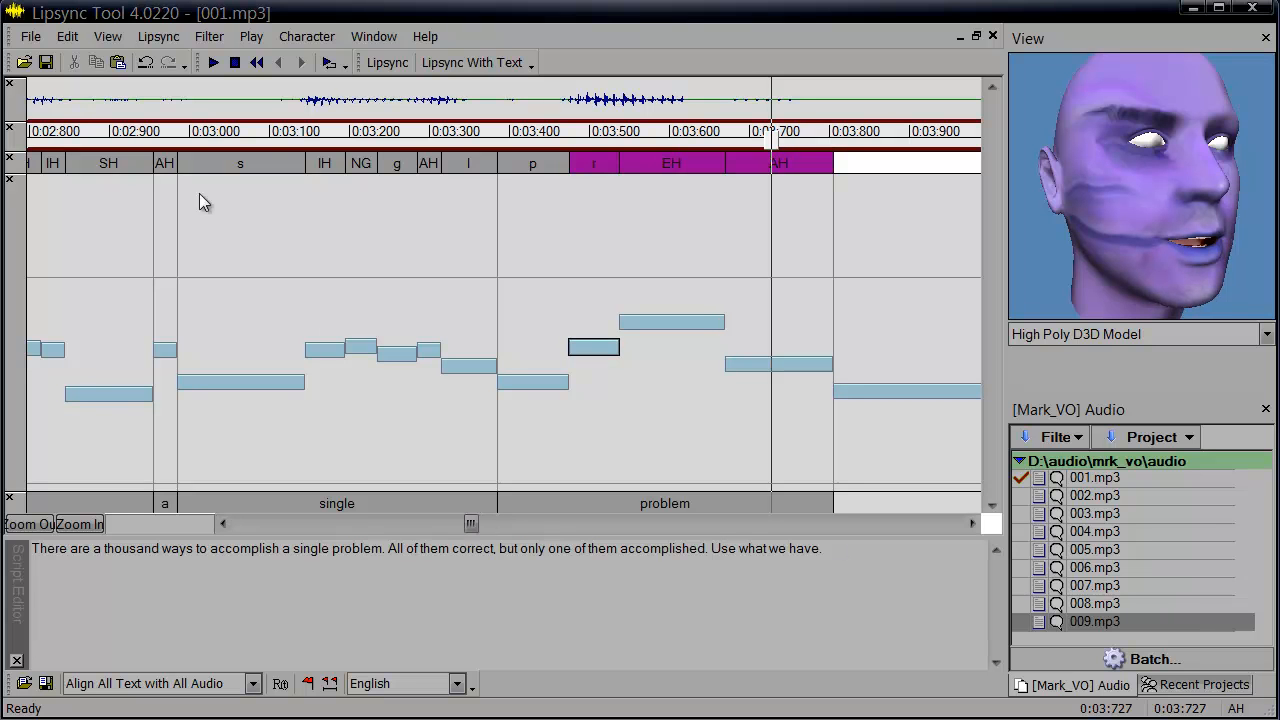
Open Preferences and set a value in the Editing Options to 8.
click(102, 37)
click(104, 37)
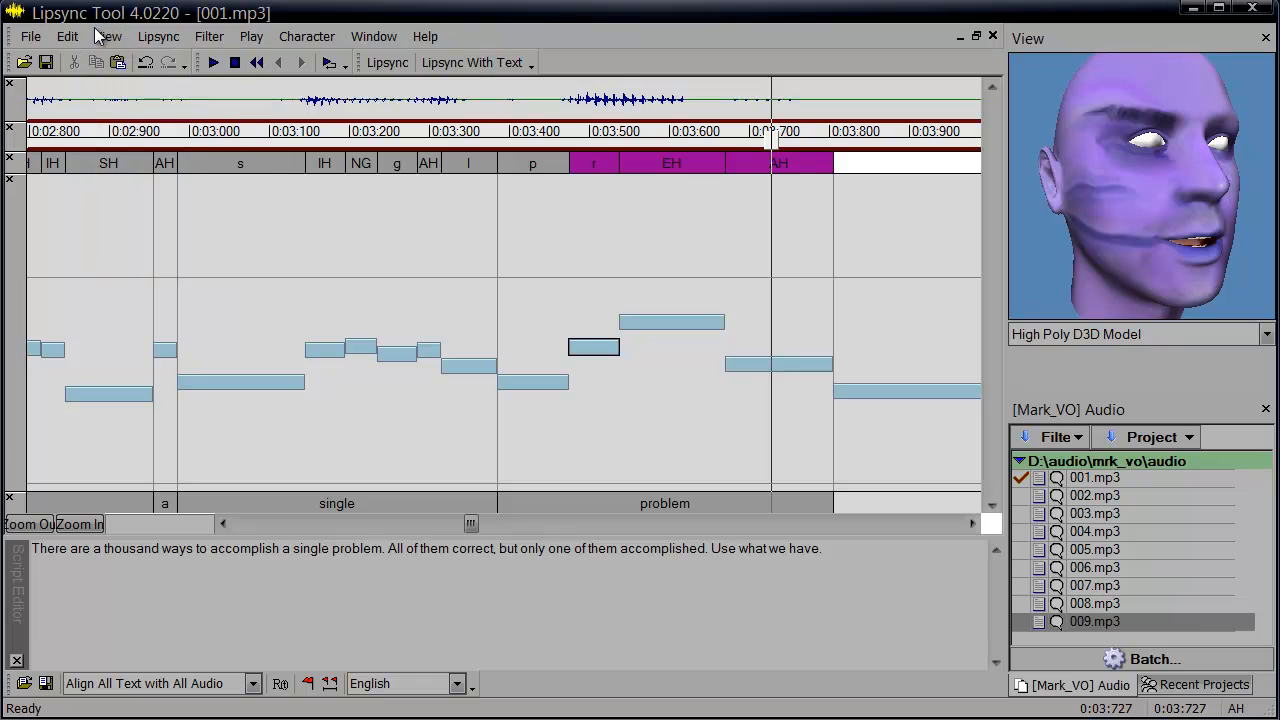
click(104, 37)
mouse_move(67, 36)
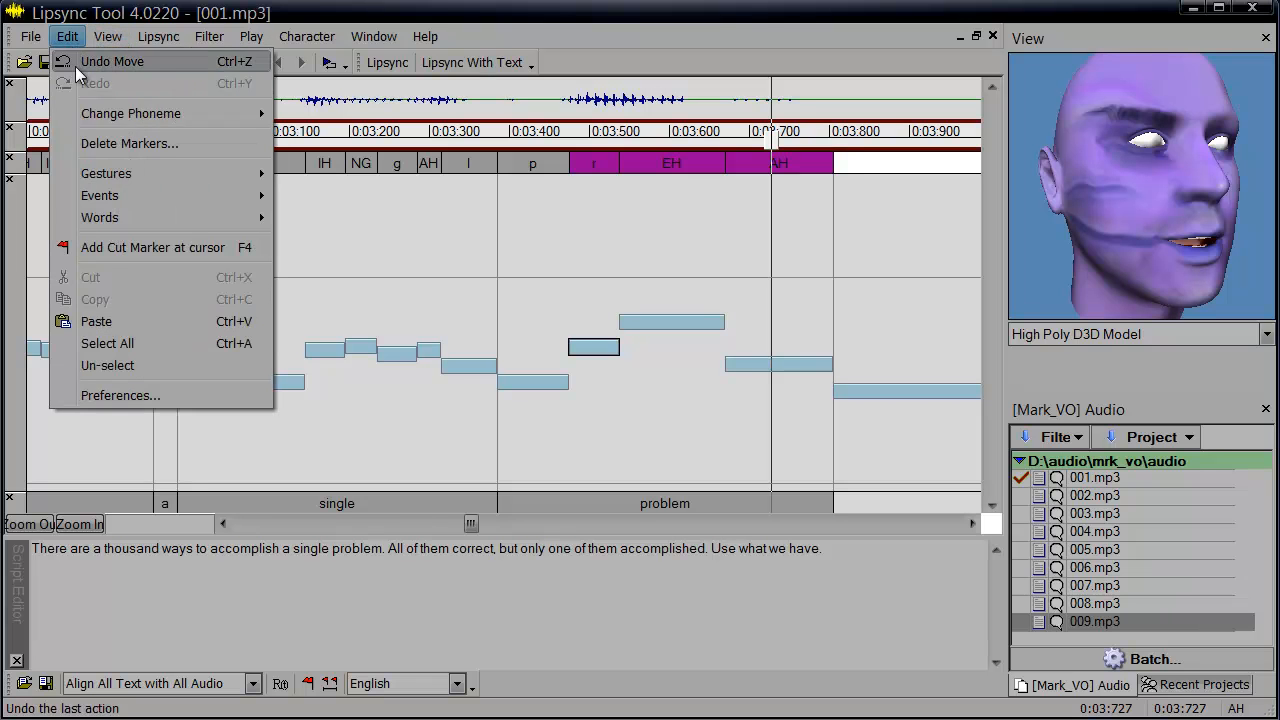
click(109, 397)
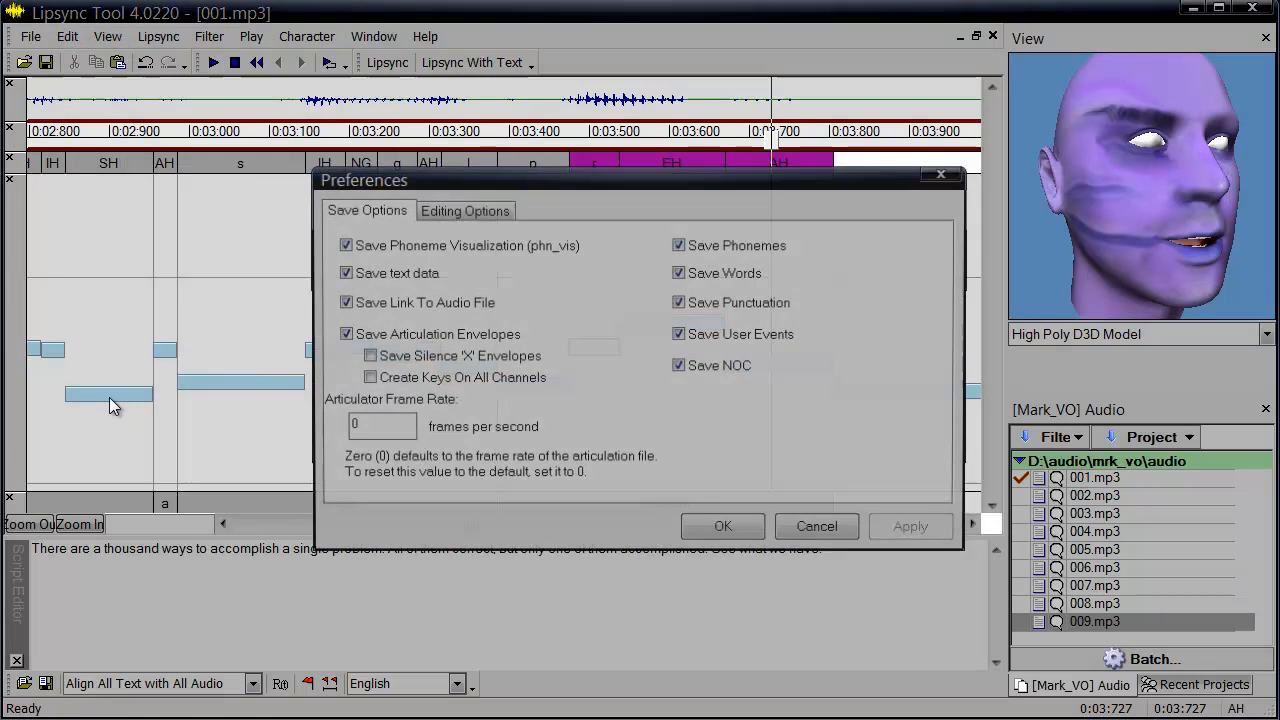
click(444, 207)
drag(386, 277, 303, 273)
text(8)
key(Return)
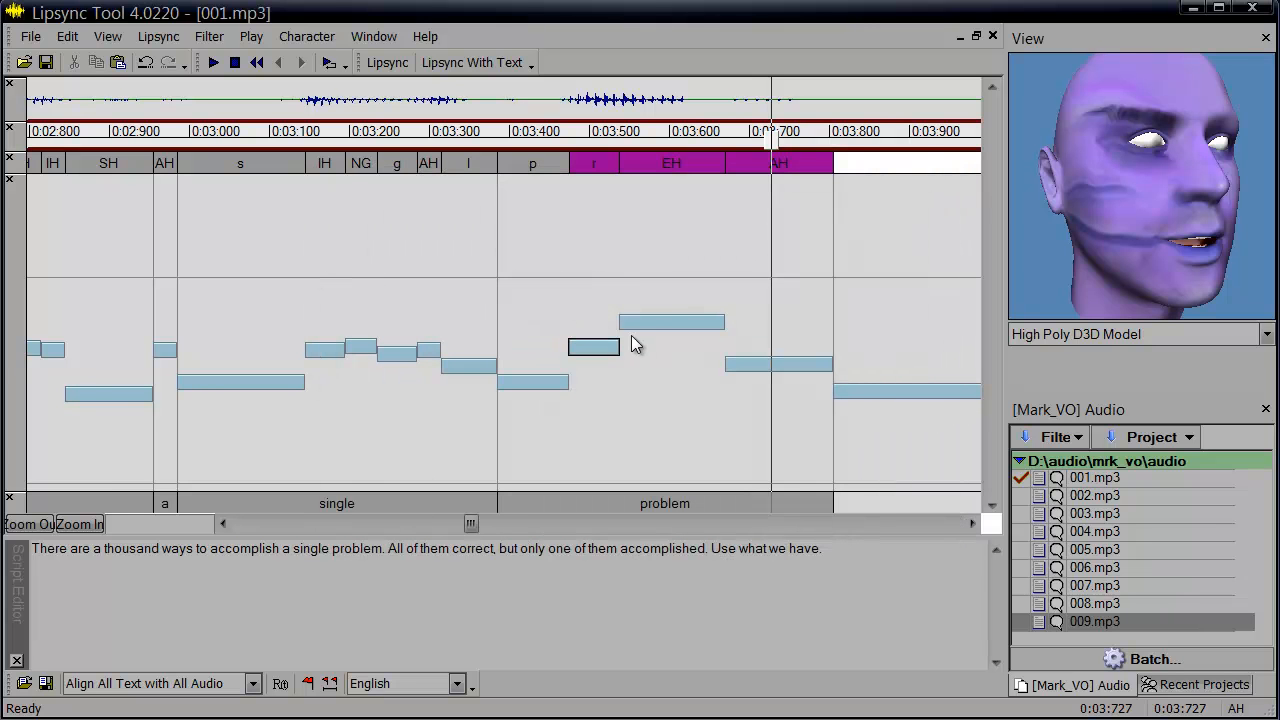
Lower the EH key of 'problem' and move the r phoneme's start slightly earlier.
drag(645, 318, 660, 354)
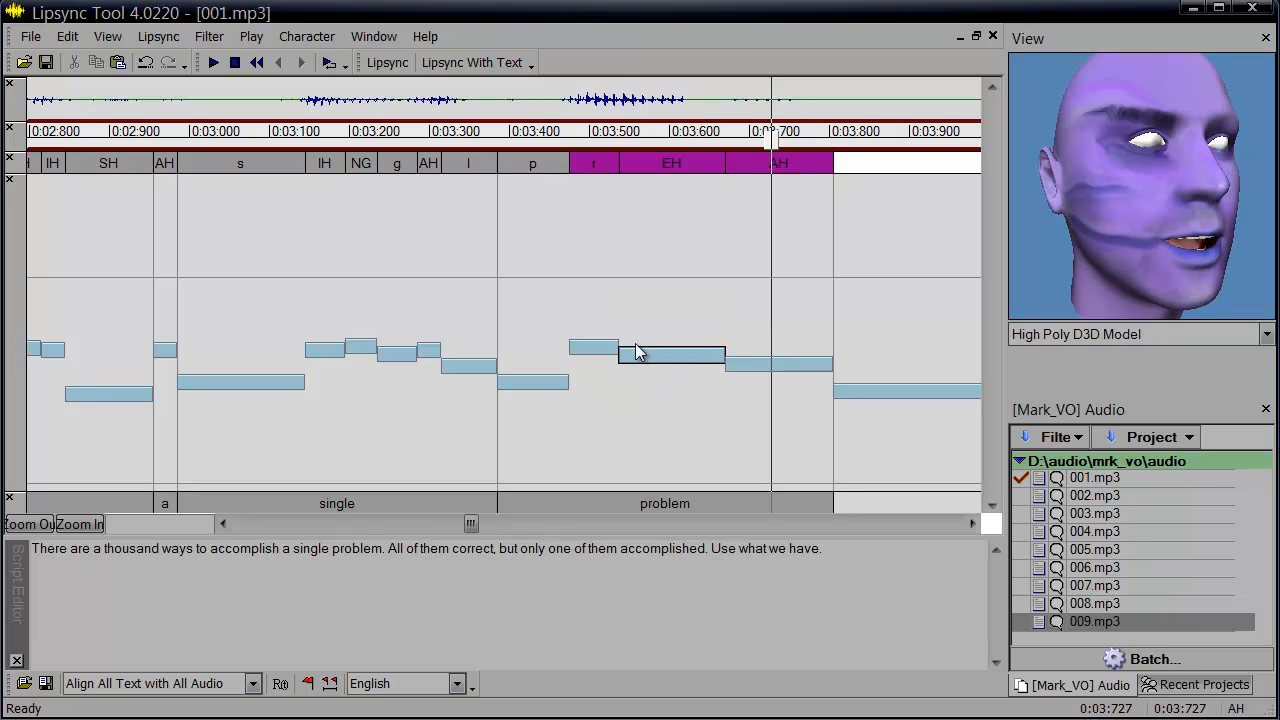
mouse_move(569, 158)
mouse_down()
mouse_move(590, 158)
mouse_move(562, 157)
mouse_up()
drag(649, 162, 681, 182)
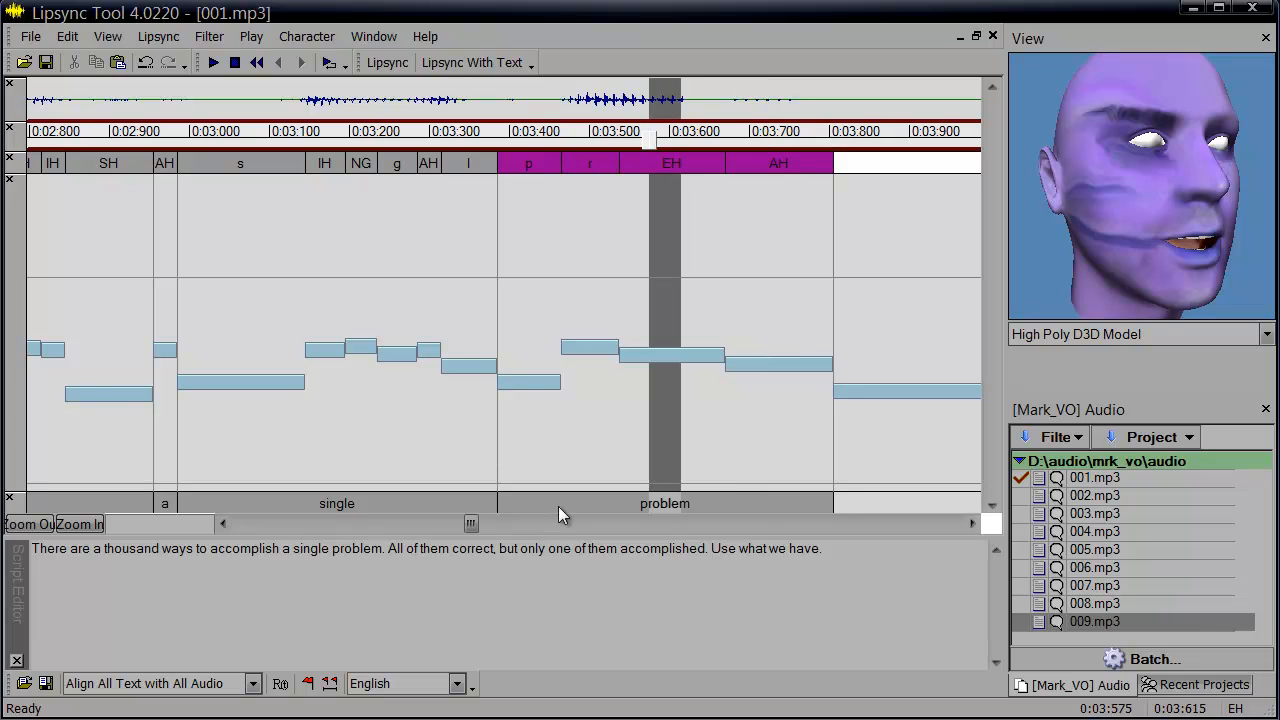
Trim the word 'problem' so it starts at the r phoneme and ends slightly earlier.
mouse_move(835, 500)
mouse_down()
mouse_move(857, 503)
mouse_move(826, 502)
mouse_up()
drag(496, 499, 560, 472)
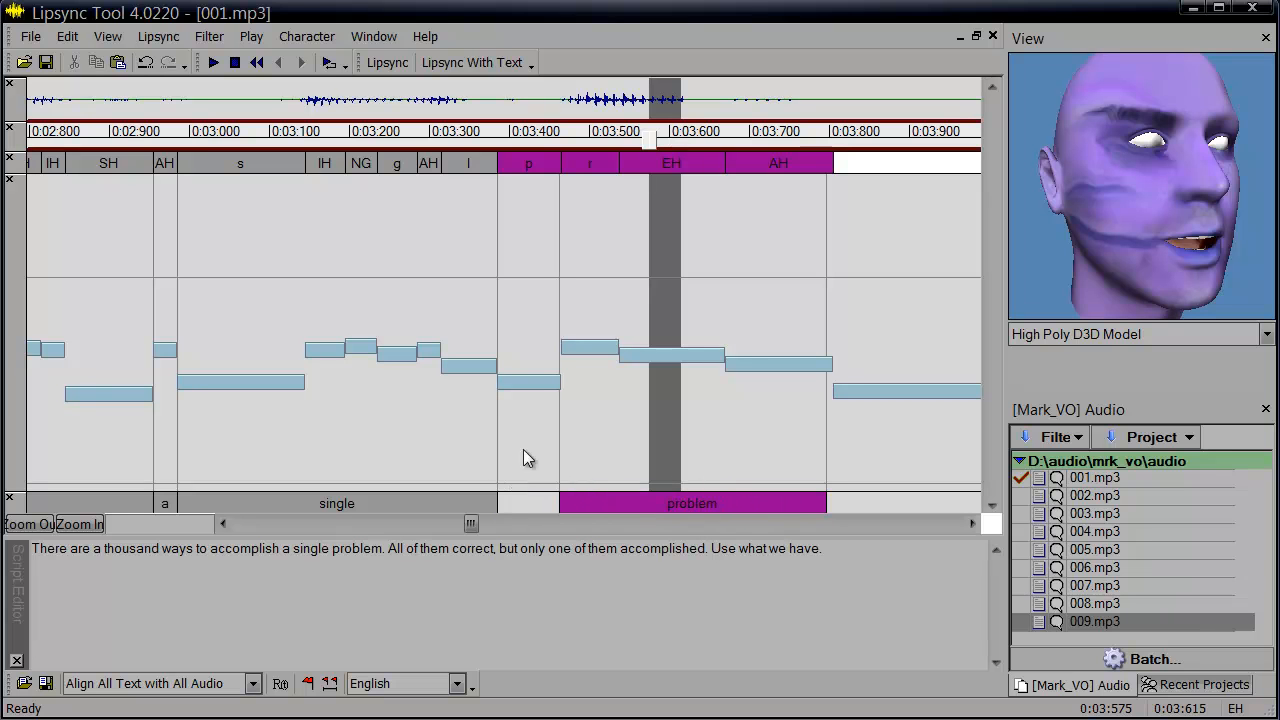
click(173, 146)
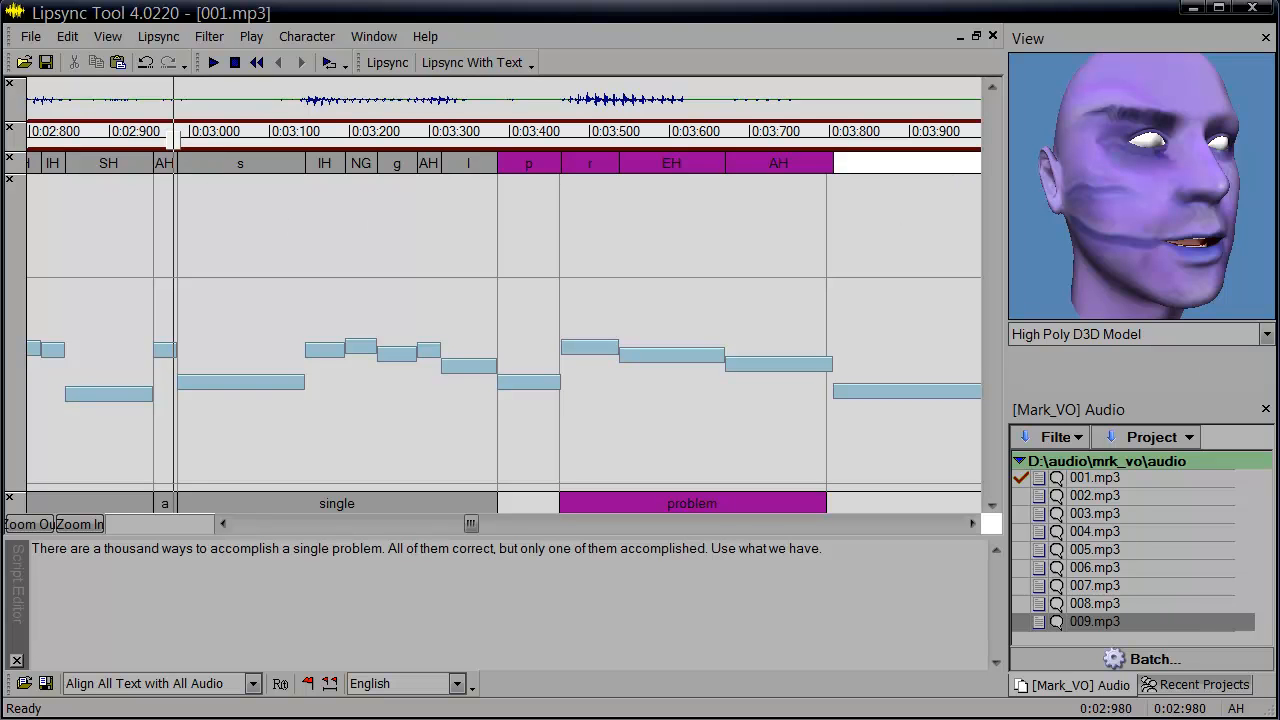
click(930, 524)
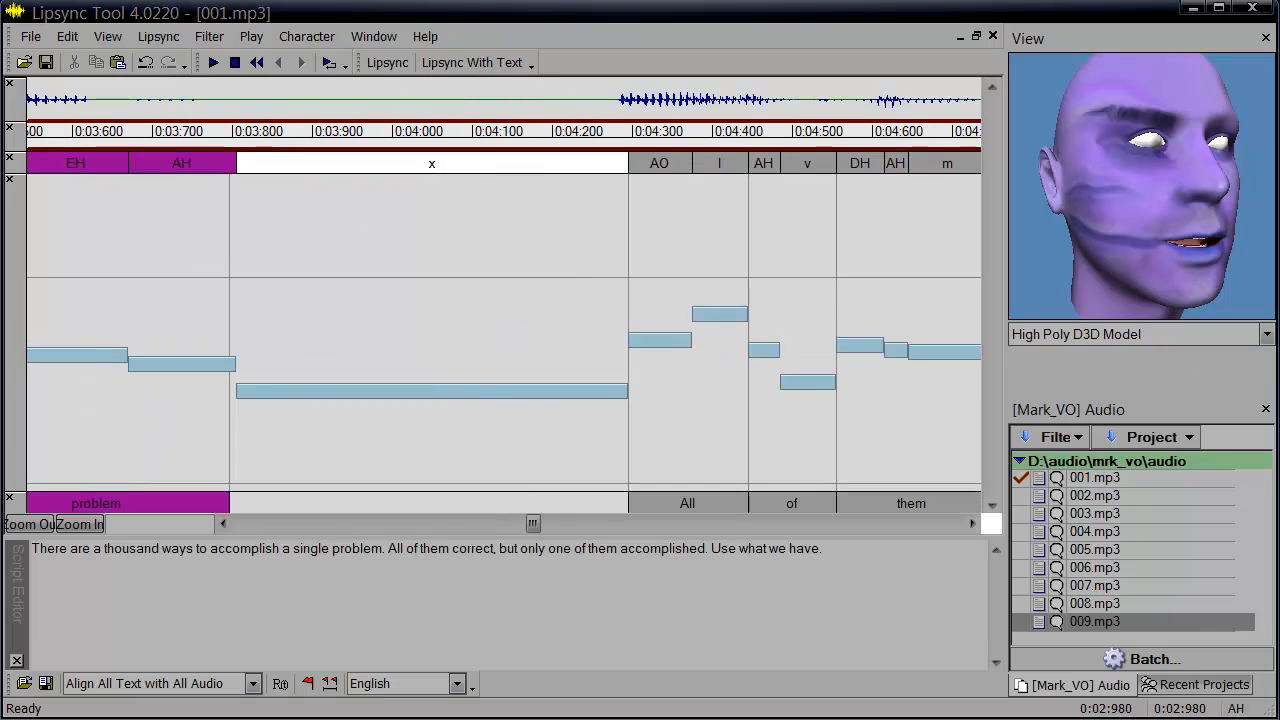